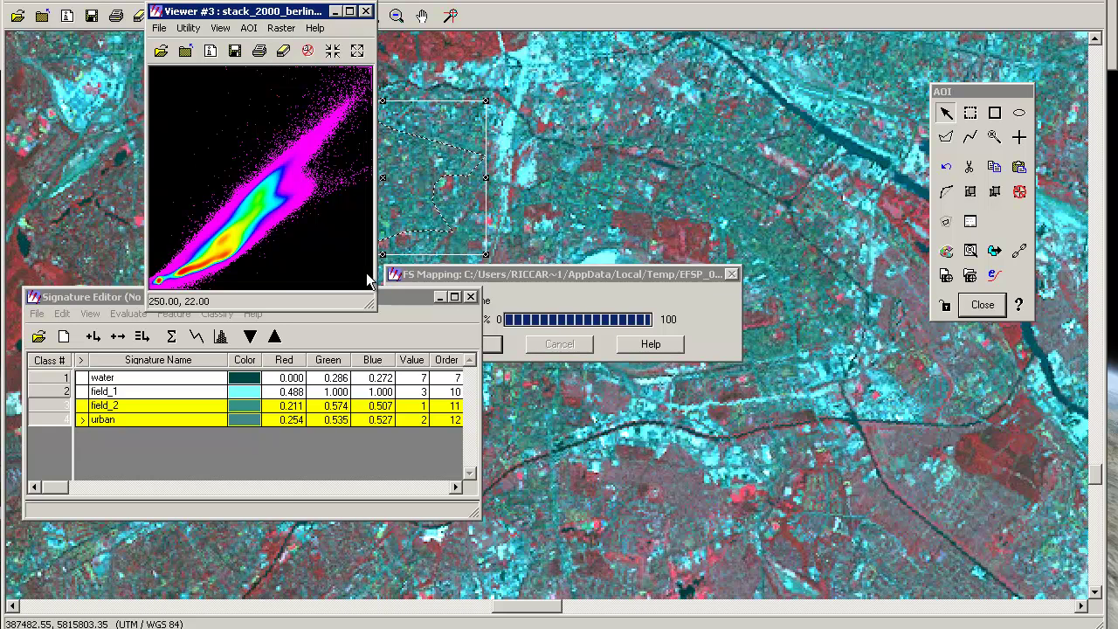
Apply image-to-feature-space masking with overlap indication to viewer 2 for the selected signatures.
drag(385, 296, 406, 360)
click(216, 293)
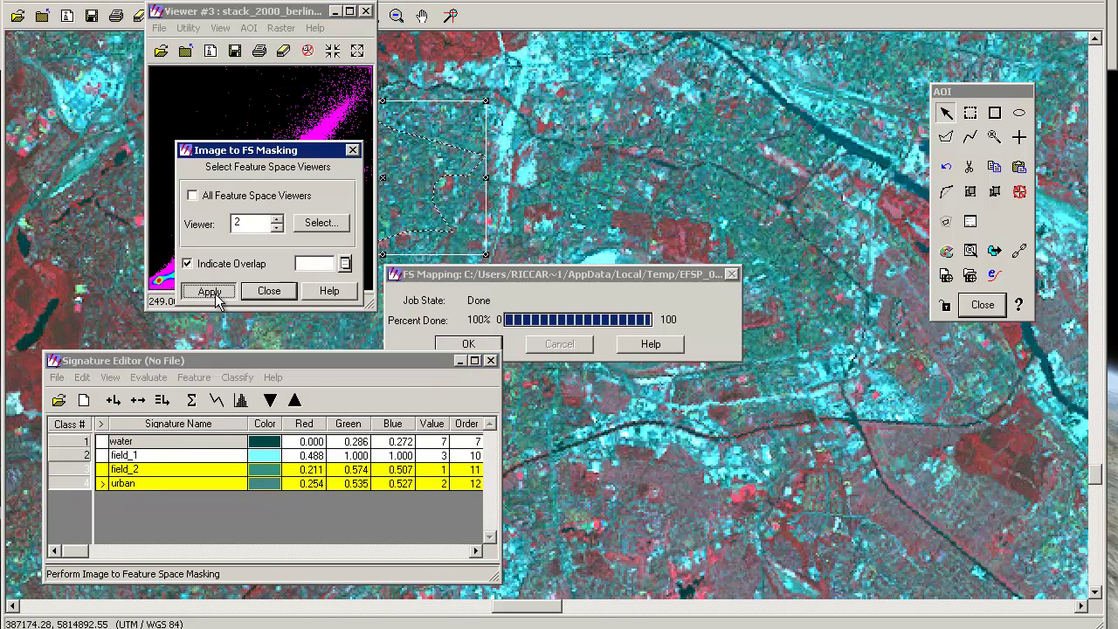
click(253, 133)
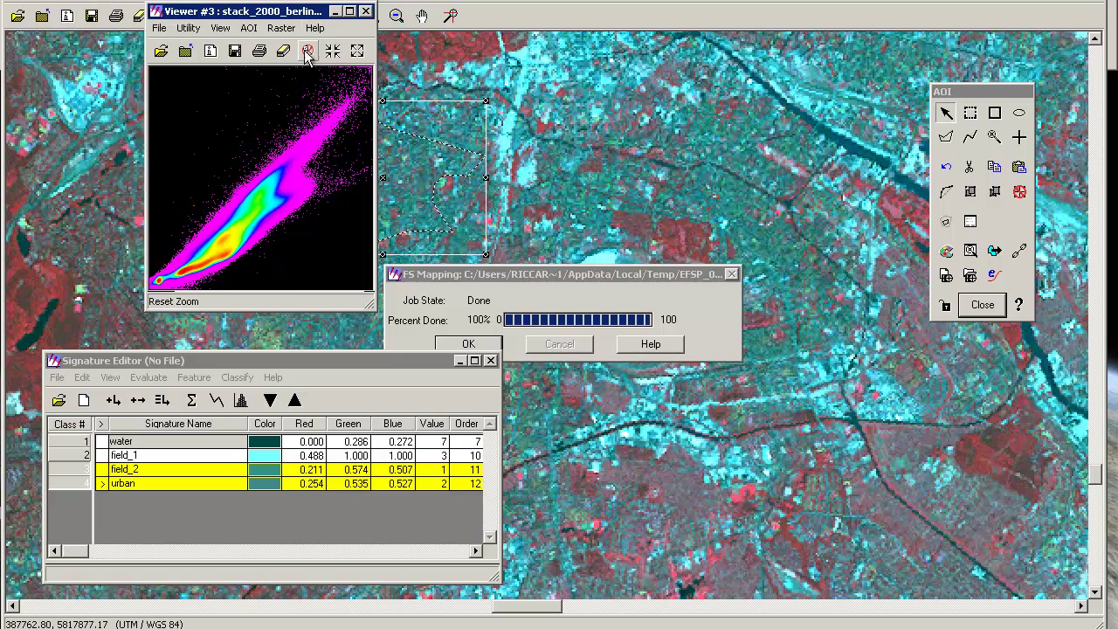
Enlarge viewer 3 and examine its feature space plot for a mask of the selected signatures.
click(350, 12)
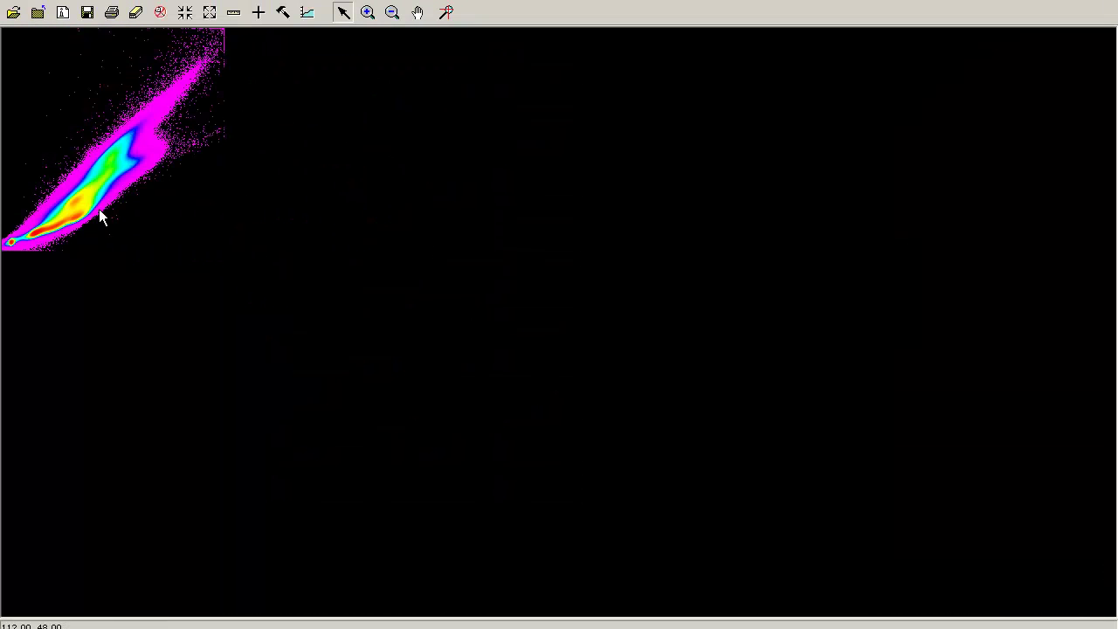
click(367, 12)
click(175, 149)
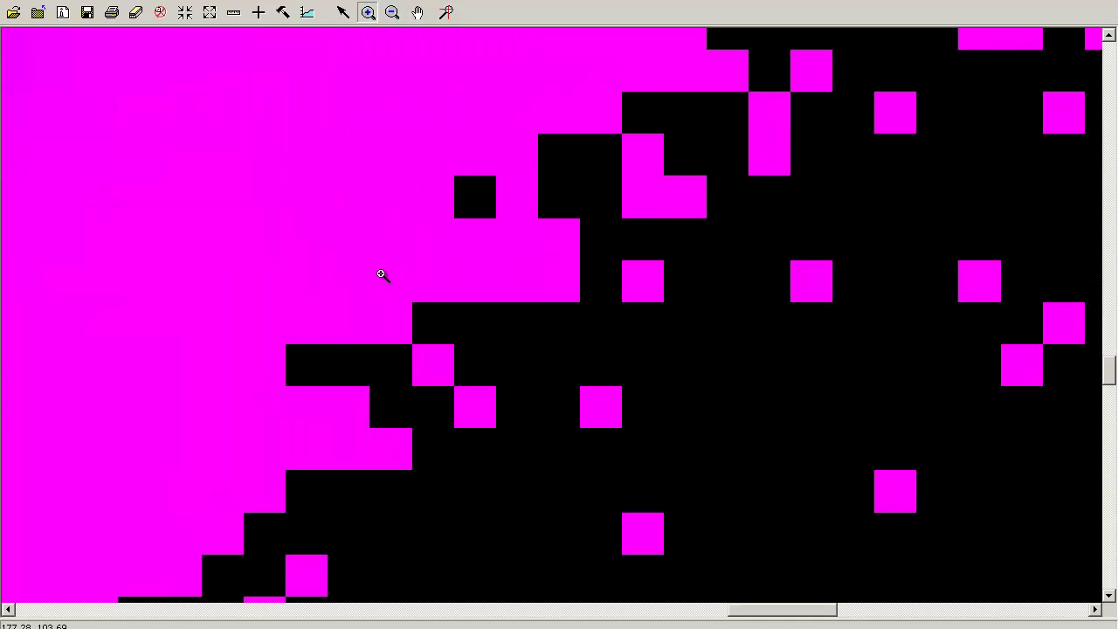
click(392, 12)
click(561, 396)
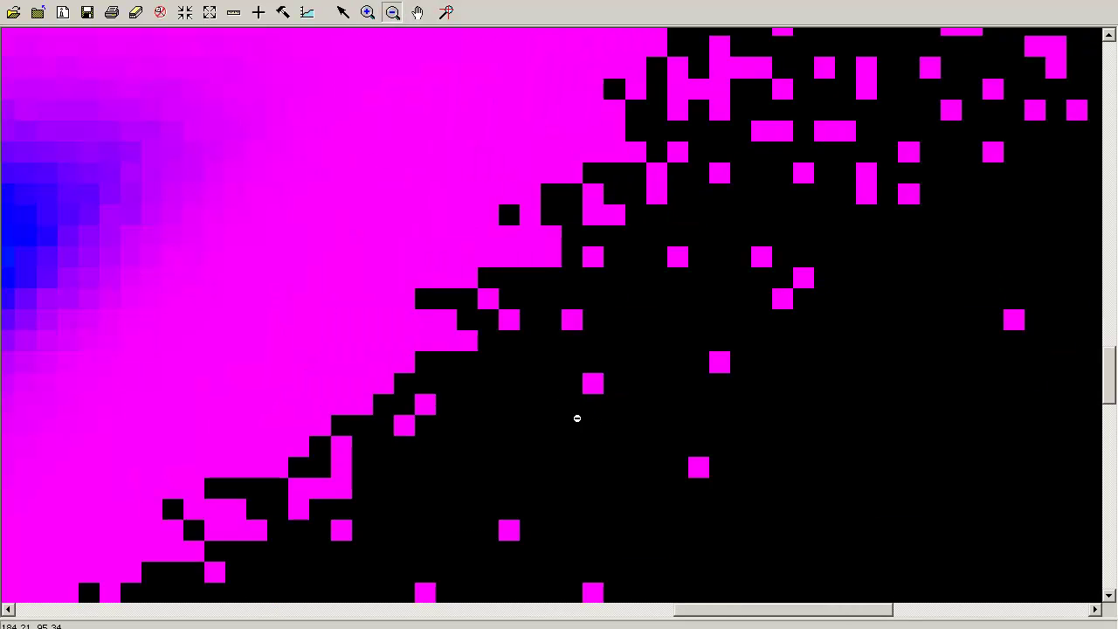
click(574, 419)
click(370, 346)
click(292, 343)
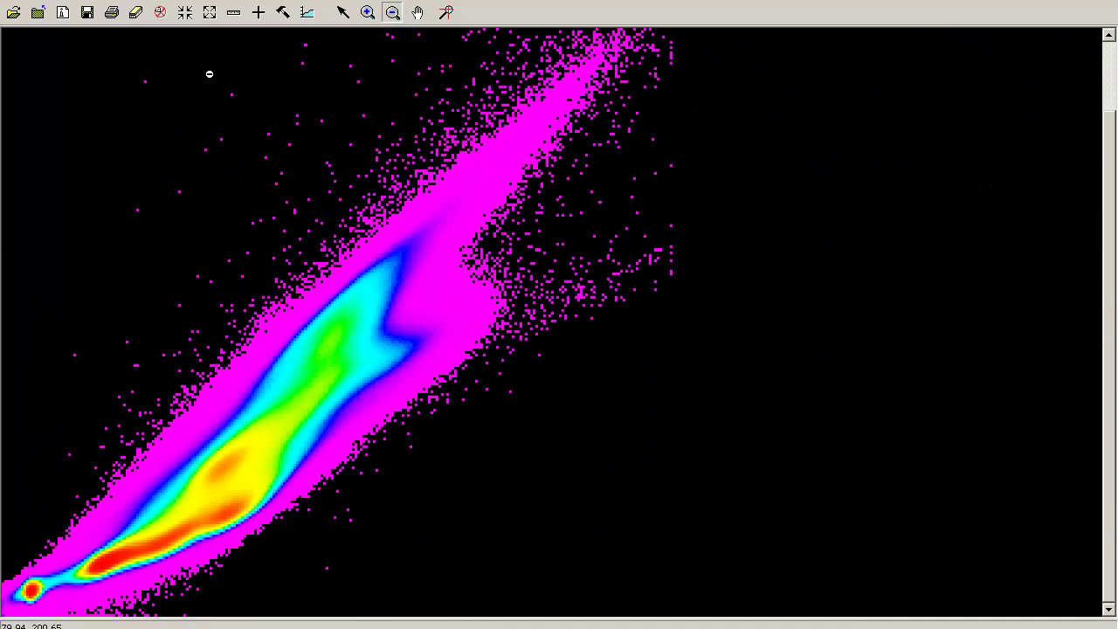
Check which layers are loaded in viewer 3.
click(133, 1)
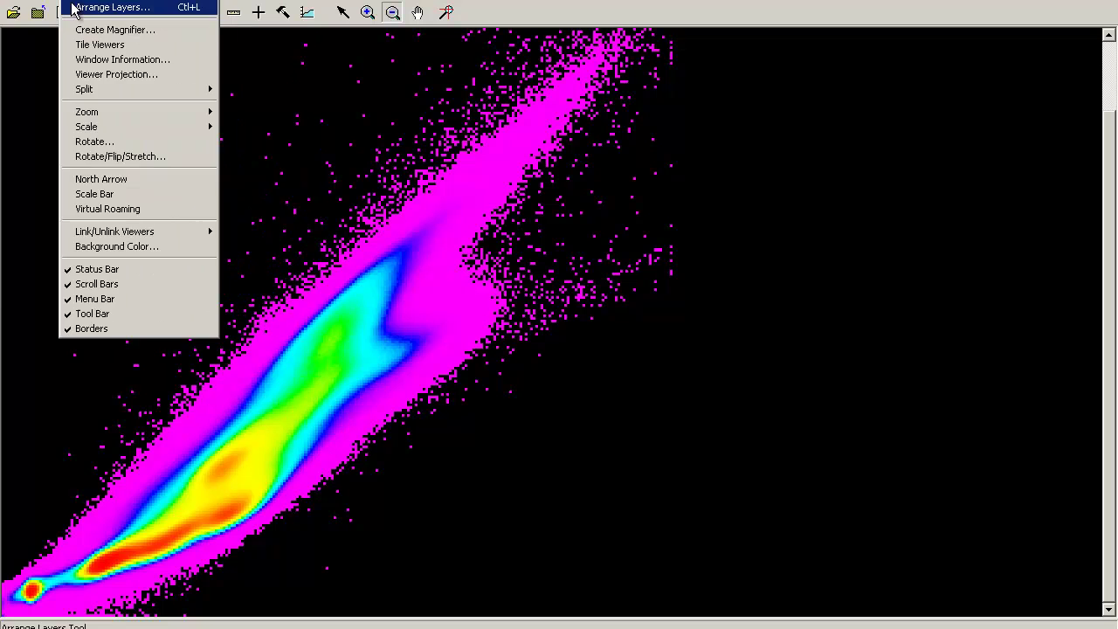
click(72, 7)
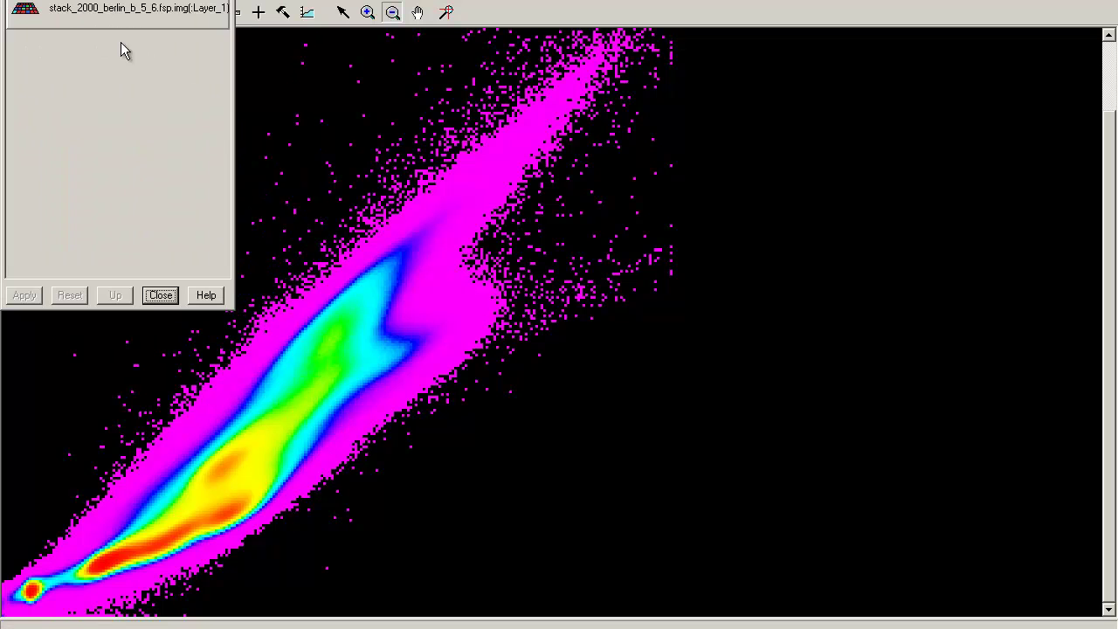
click(160, 295)
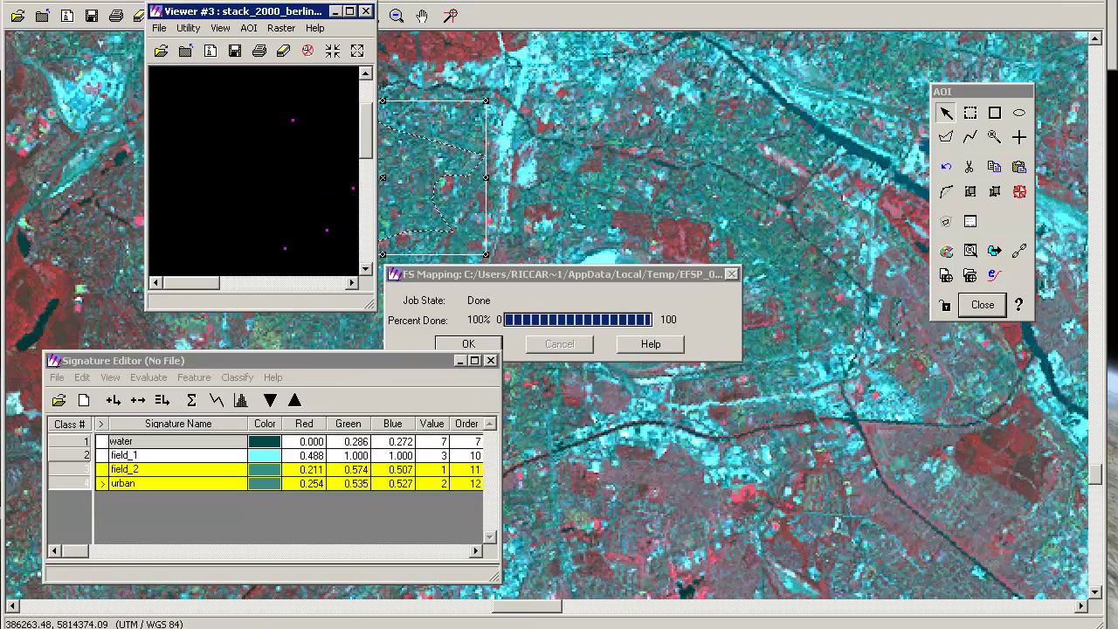
Apply image-to-feature-space masking with overlap indication to viewer 3, continuing despite the feature space source mismatch.
click(367, 627)
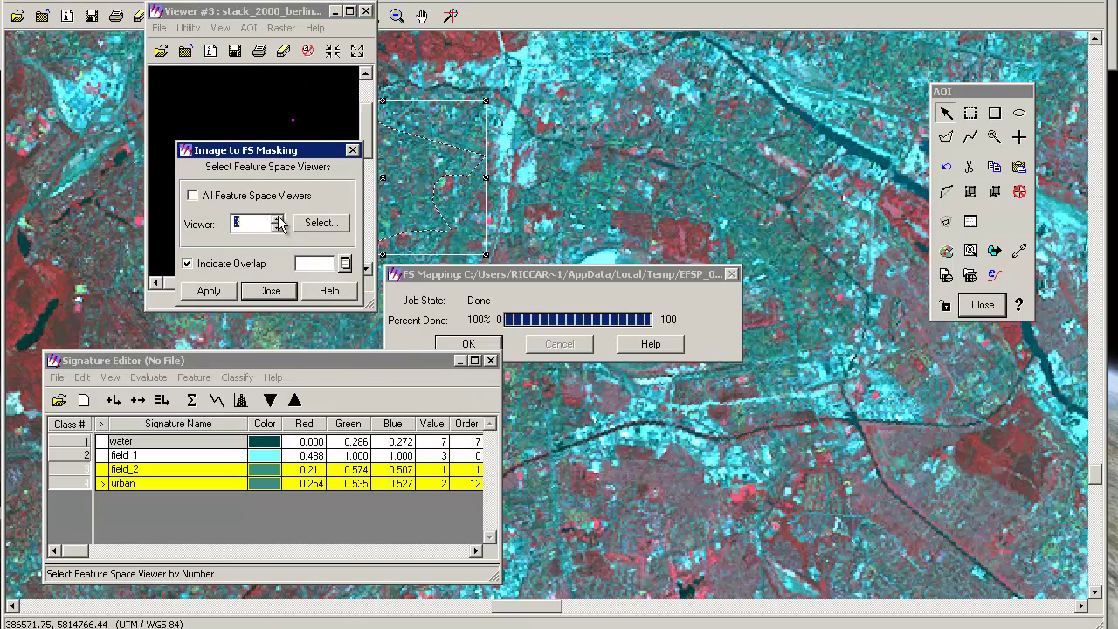
click(276, 218)
click(227, 293)
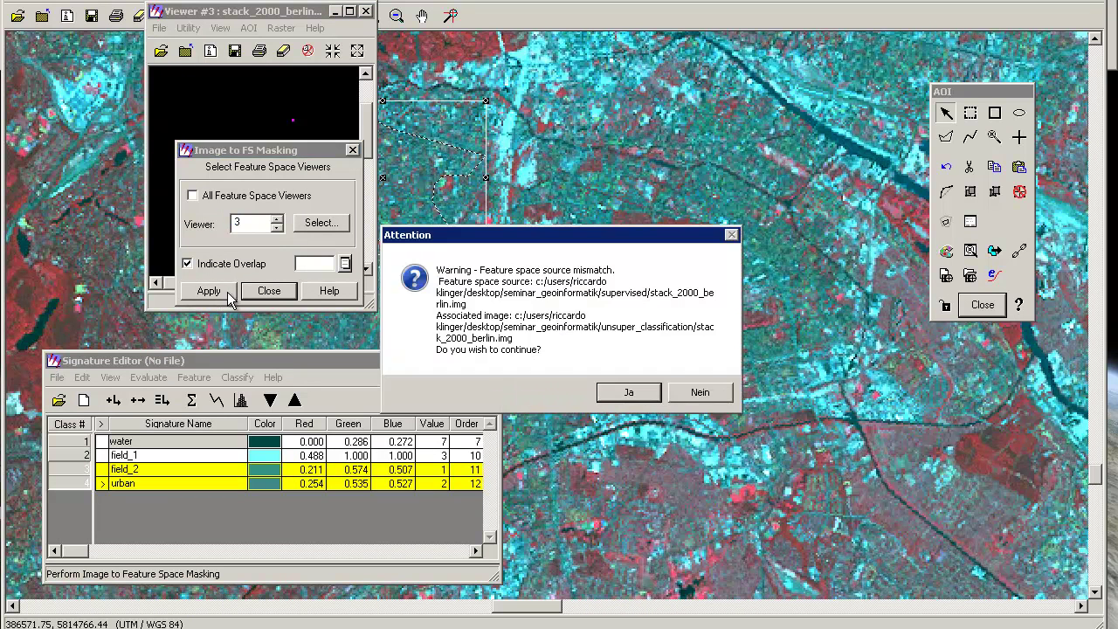
click(628, 394)
click(277, 294)
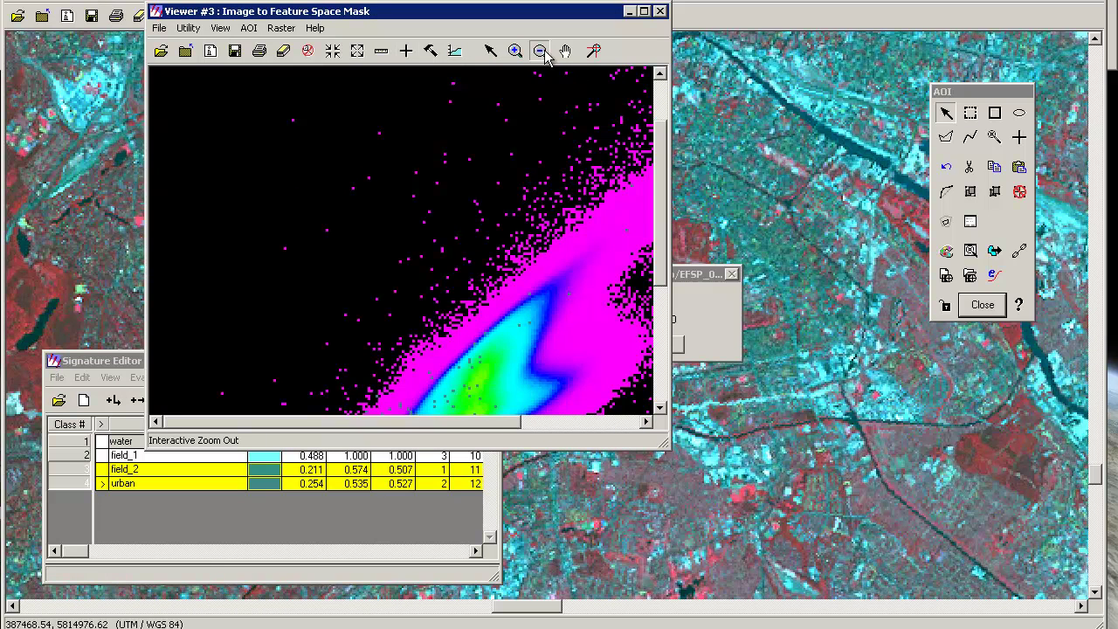
Examine the overlap between the selected signatures in viewer 3 and review the viewer's layer arrangement.
click(566, 51)
drag(499, 238, 489, 155)
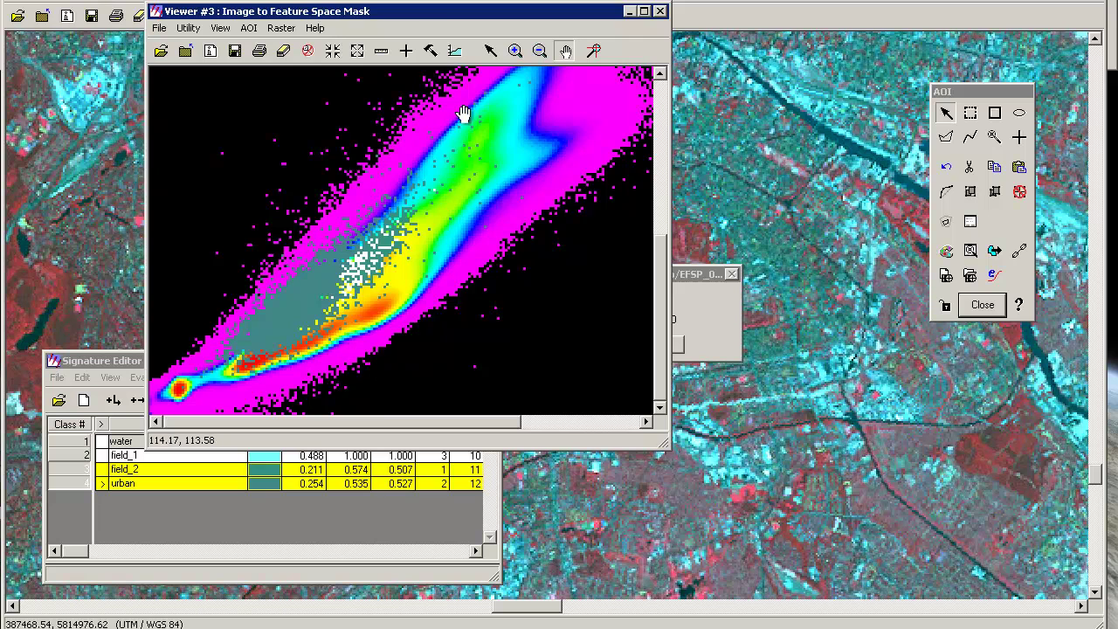
click(222, 28)
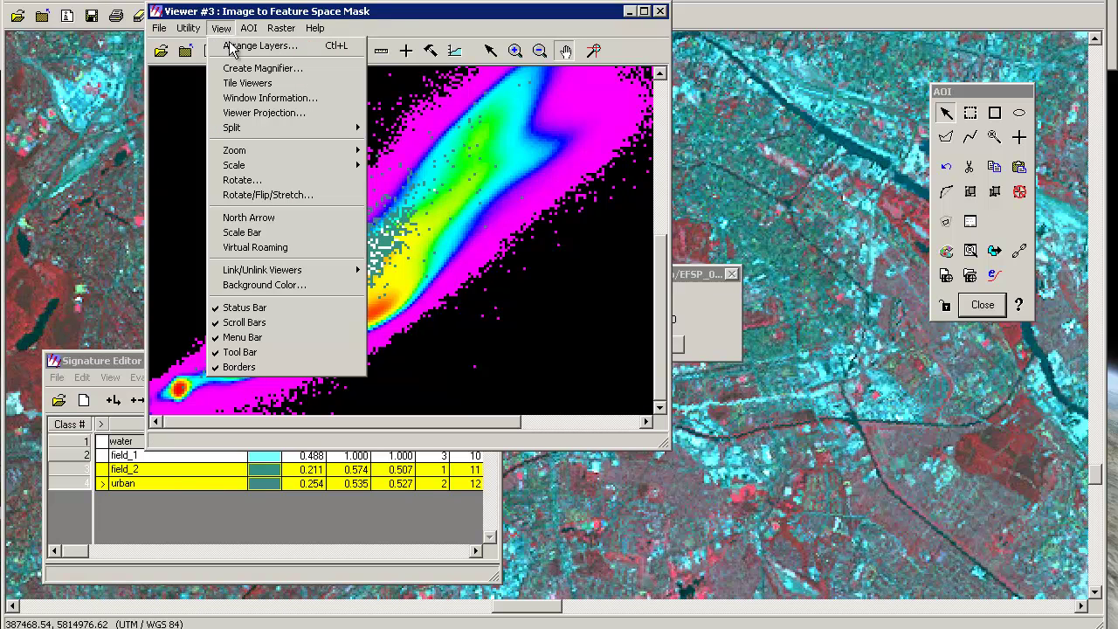
click(233, 48)
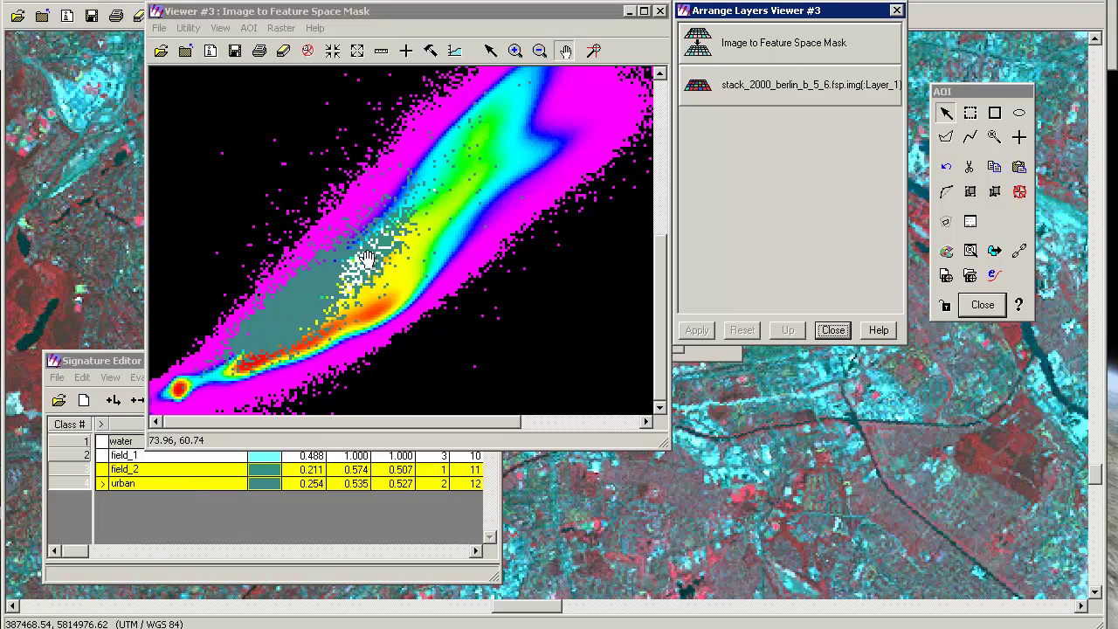
drag(352, 282, 385, 239)
Close viewer 3 without saving the feature space mask and dismiss the finished mapping job.
click(661, 12)
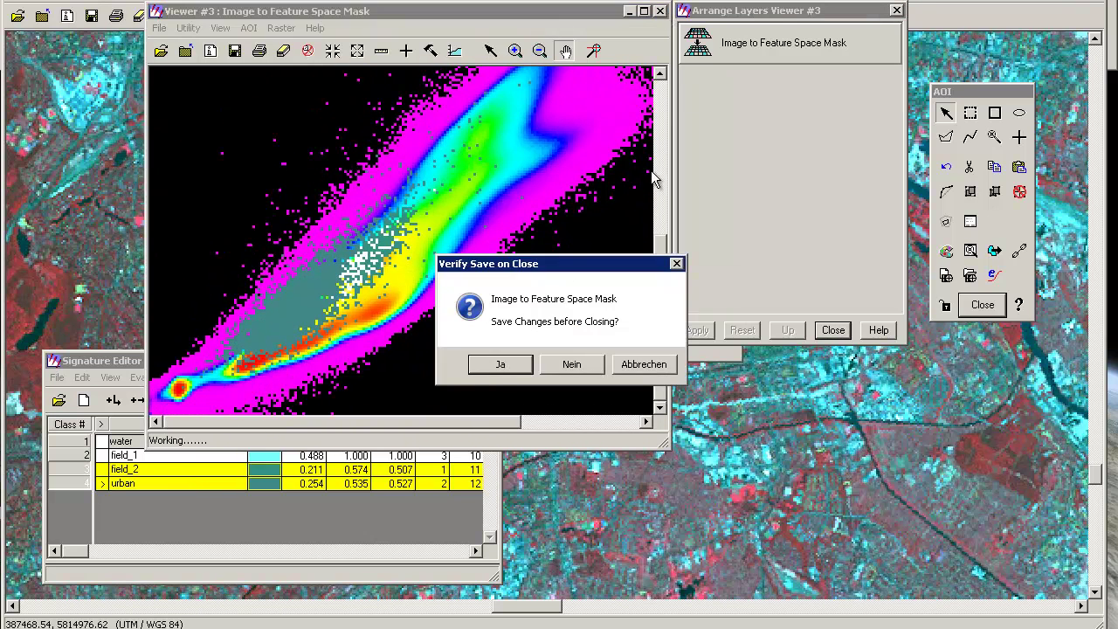
click(566, 370)
click(489, 345)
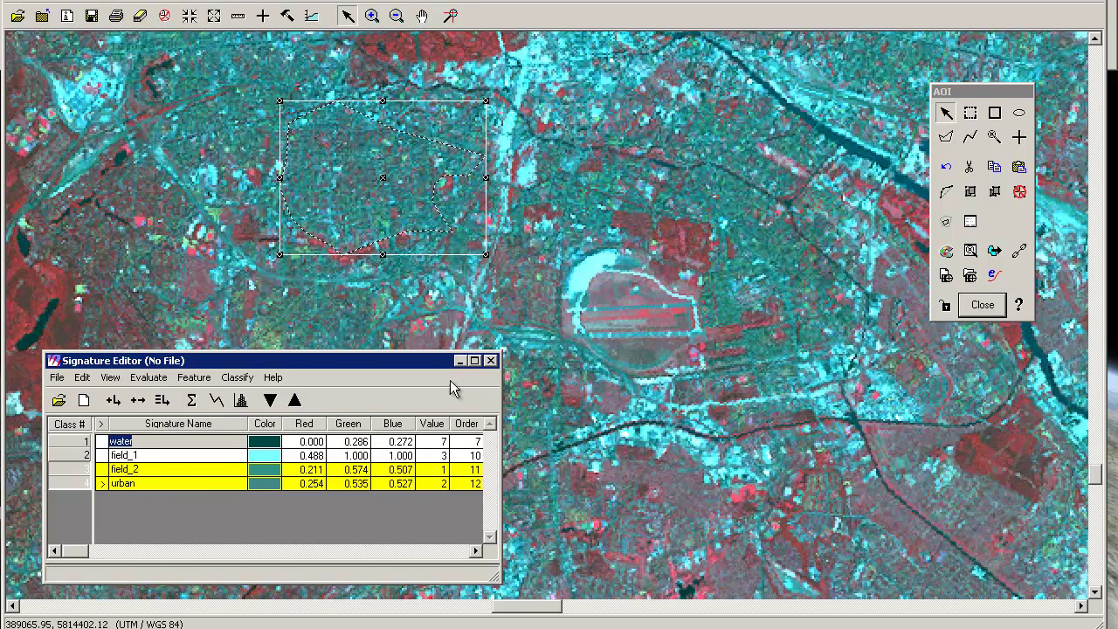
Apply image-to-feature-space masking with overlap indication to viewer 2 for the field_2 and urban signatures.
click(229, 376)
mouse_move(194, 378)
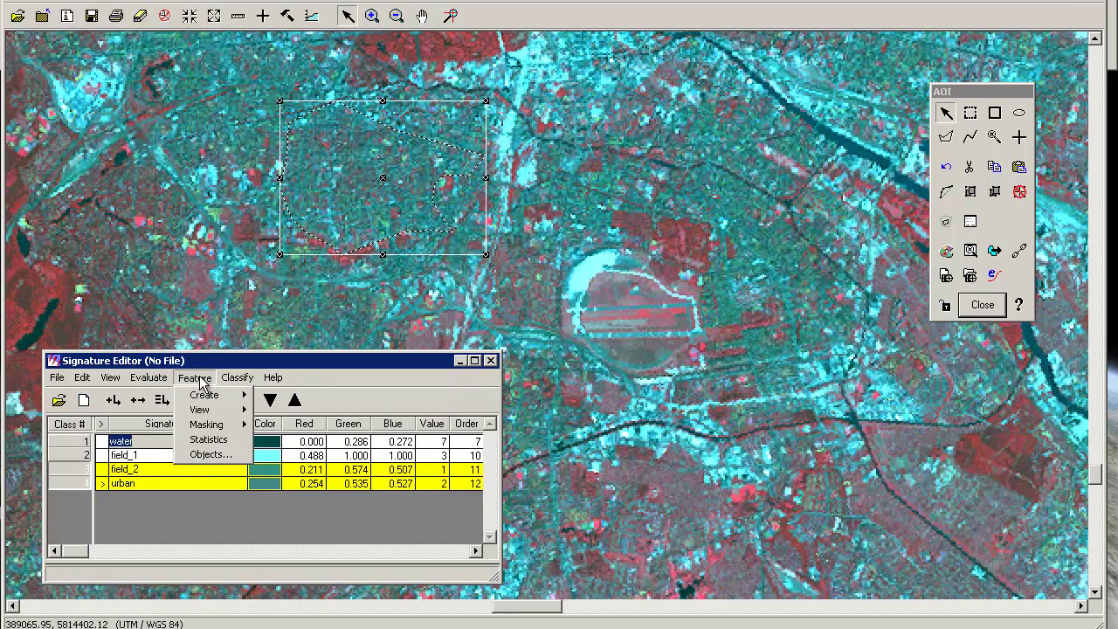
mouse_move(213, 427)
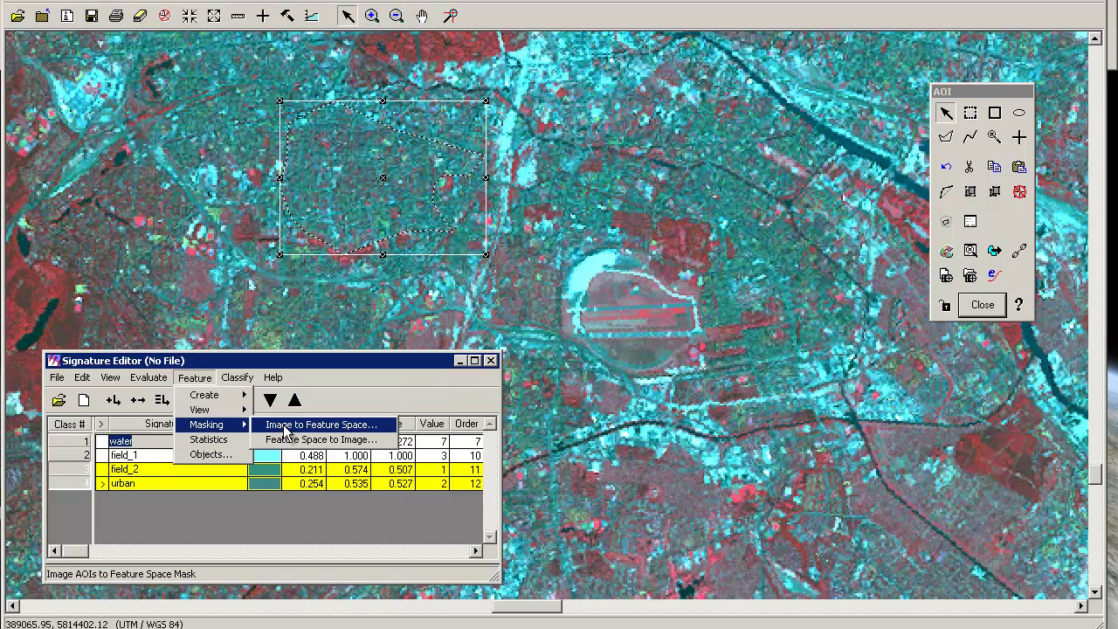
click(284, 427)
click(278, 228)
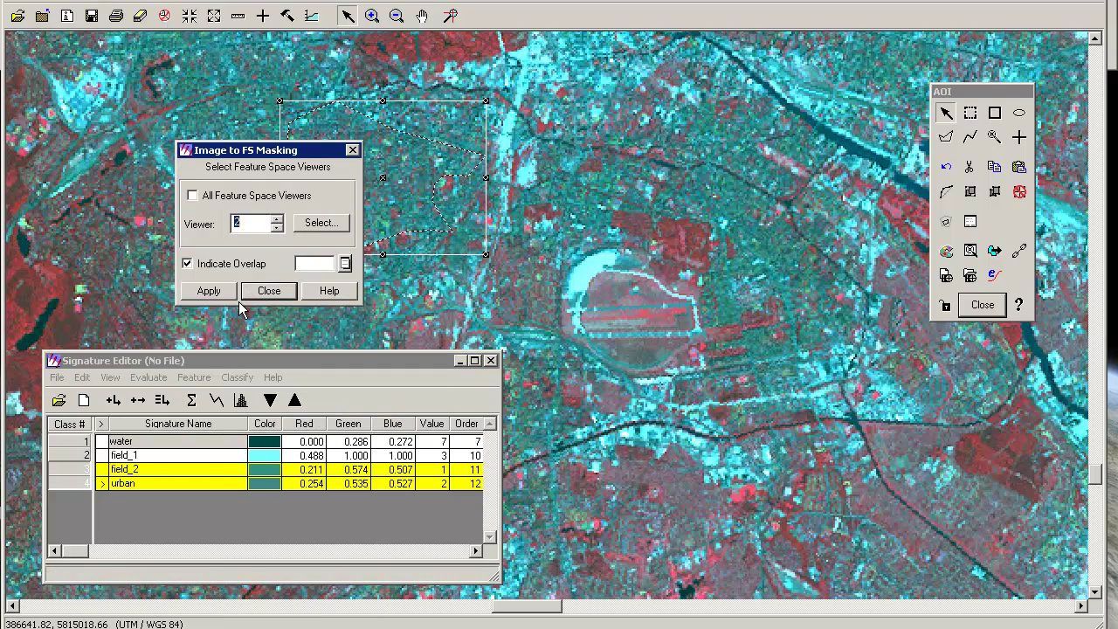
click(223, 293)
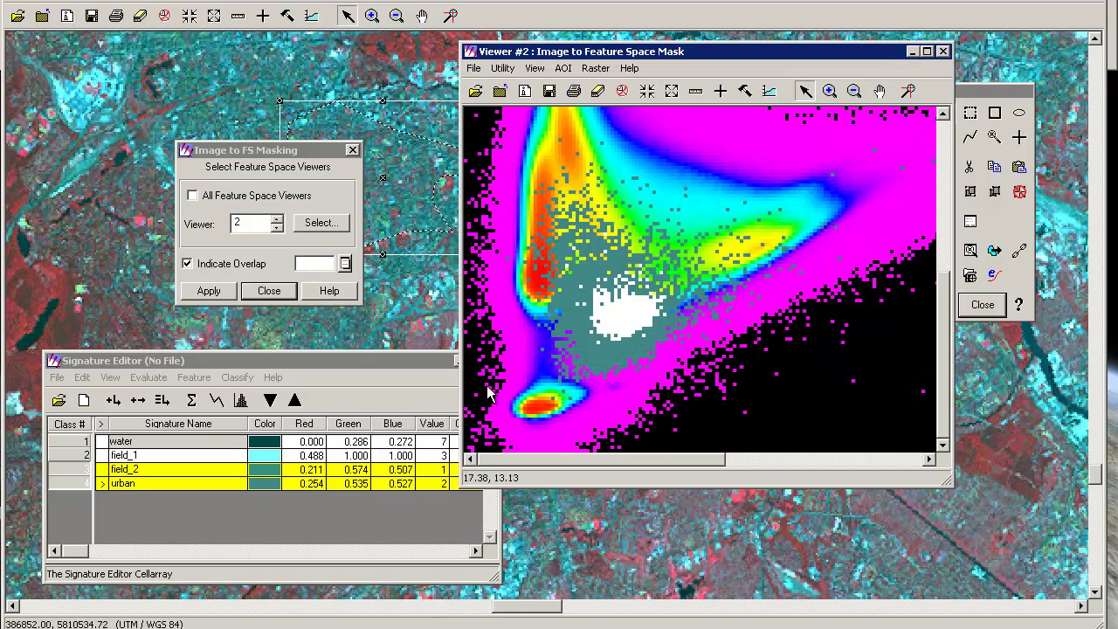
Examine the signature overlap in viewer 2, and close the viewer without saving its mask.
click(880, 92)
drag(644, 251, 670, 236)
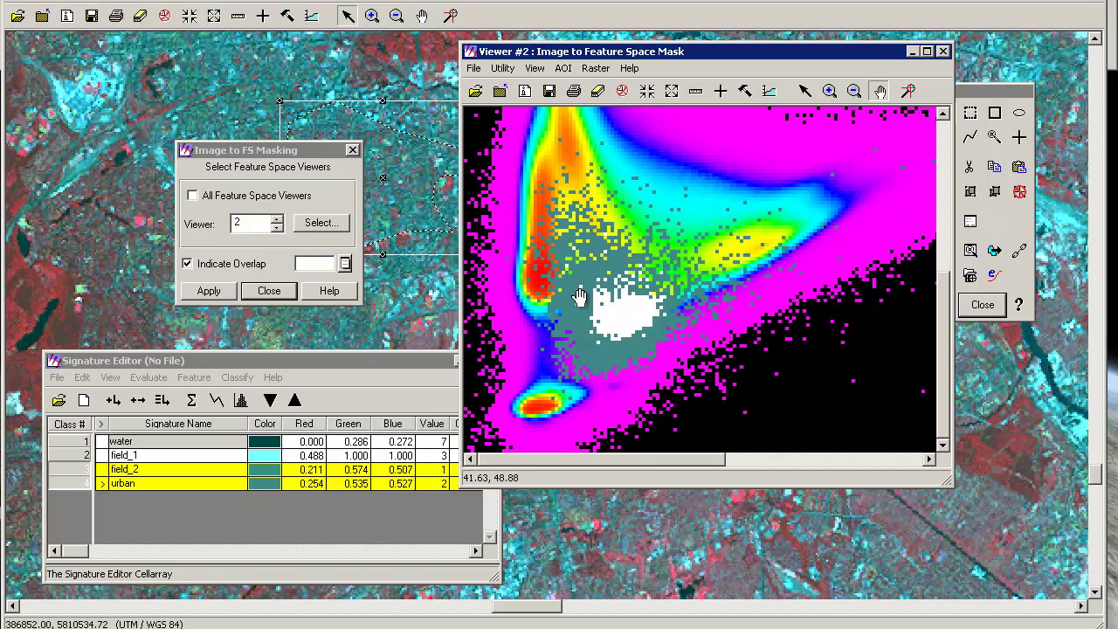
click(943, 52)
click(569, 364)
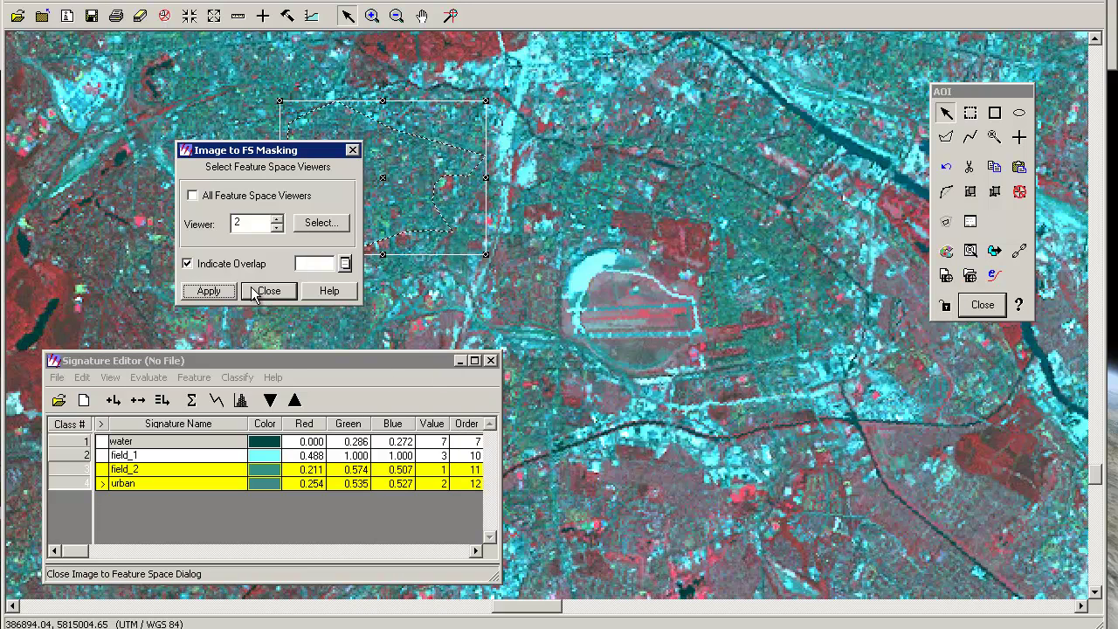
click(265, 291)
mouse_move(375, 360)
mouse_down()
mouse_move(542, 278)
mouse_move(562, 291)
mouse_up()
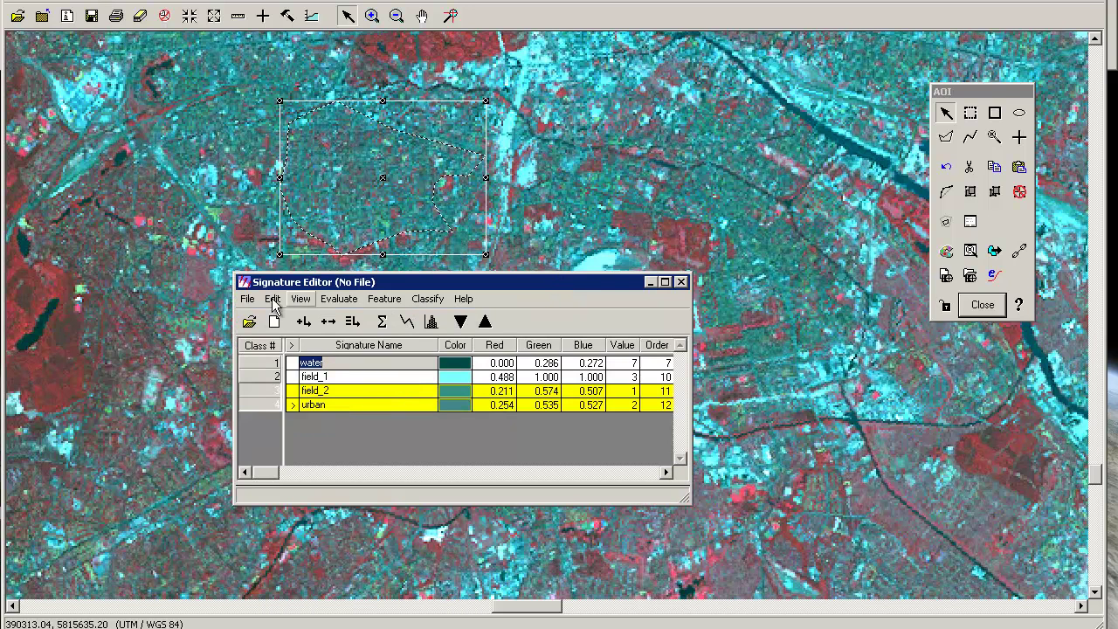
Try to save the AOI layer as eight_classes.aoi, declining to replace the existing file.
click(46, 1)
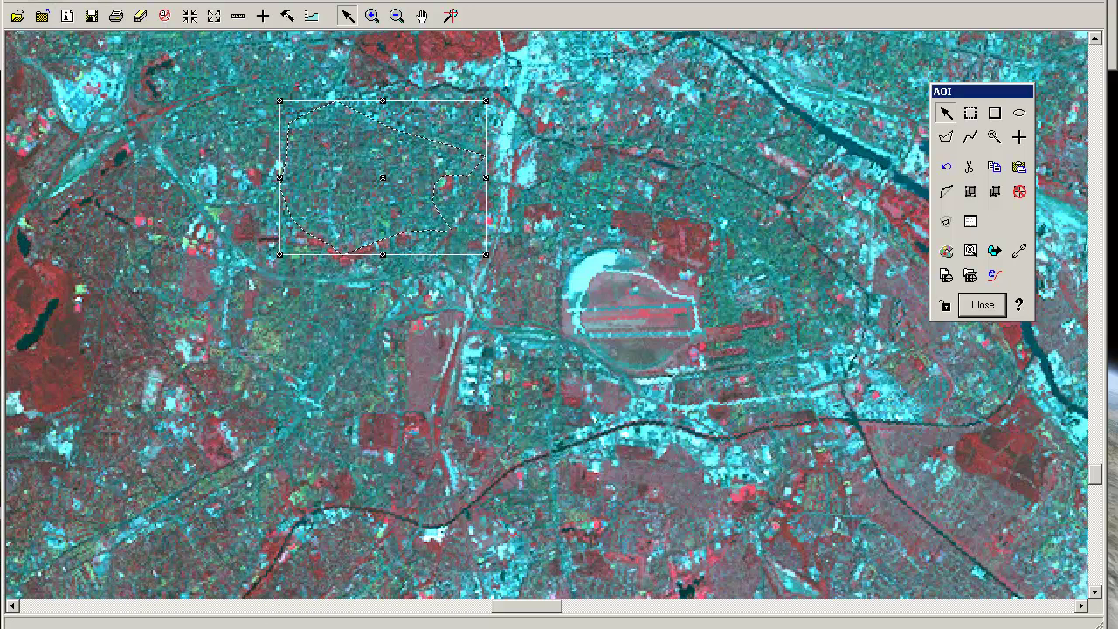
click(16, 4)
click(16, 4)
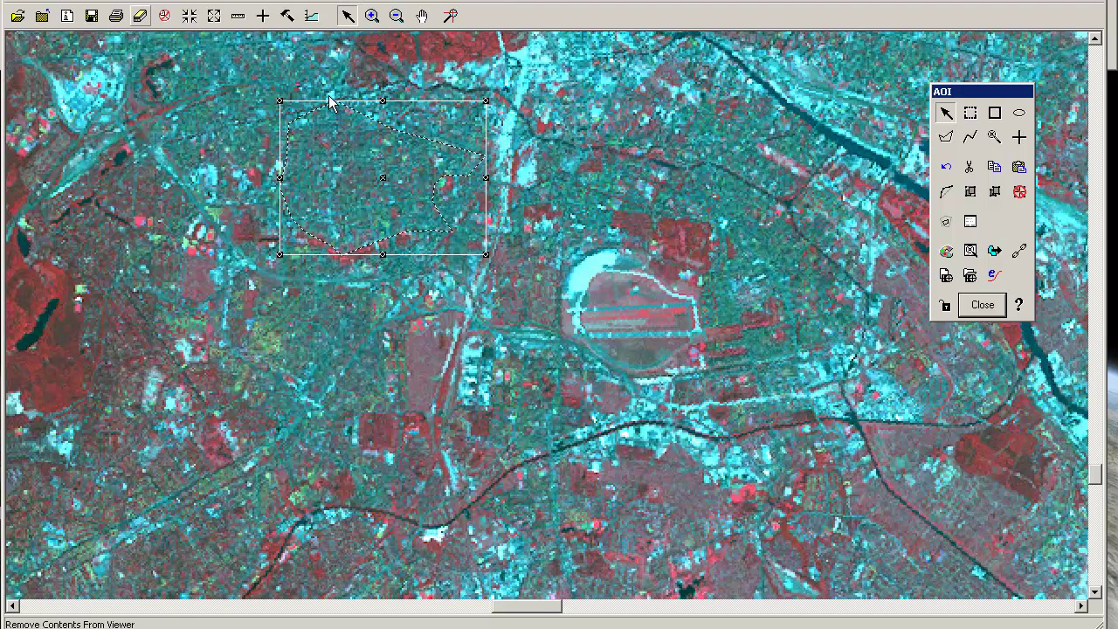
click(15, 4)
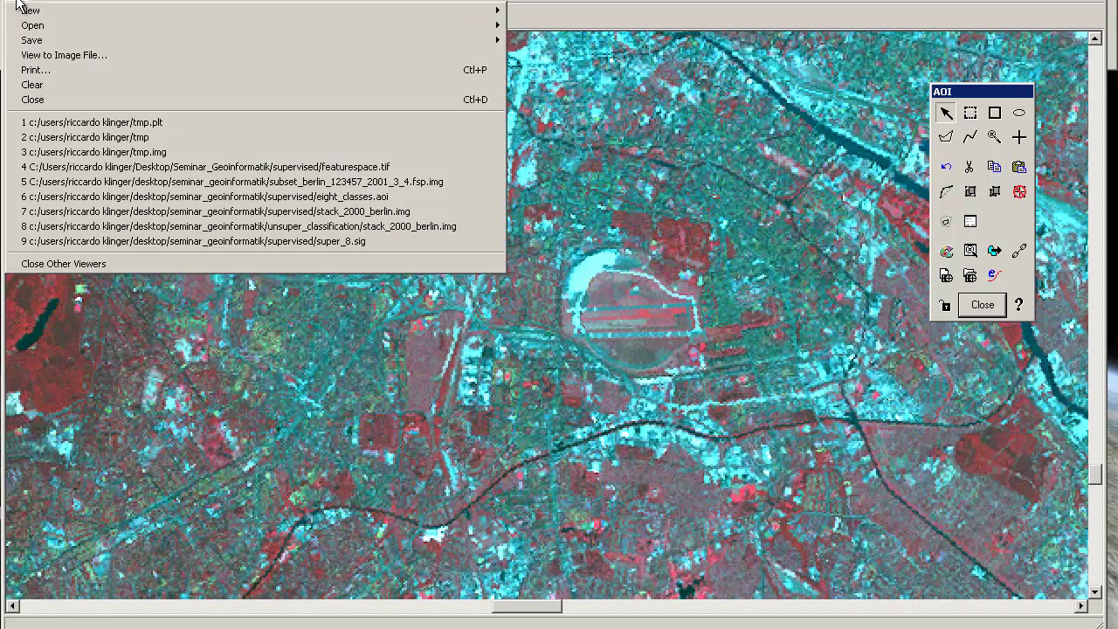
mouse_move(244, 33)
mouse_move(410, 45)
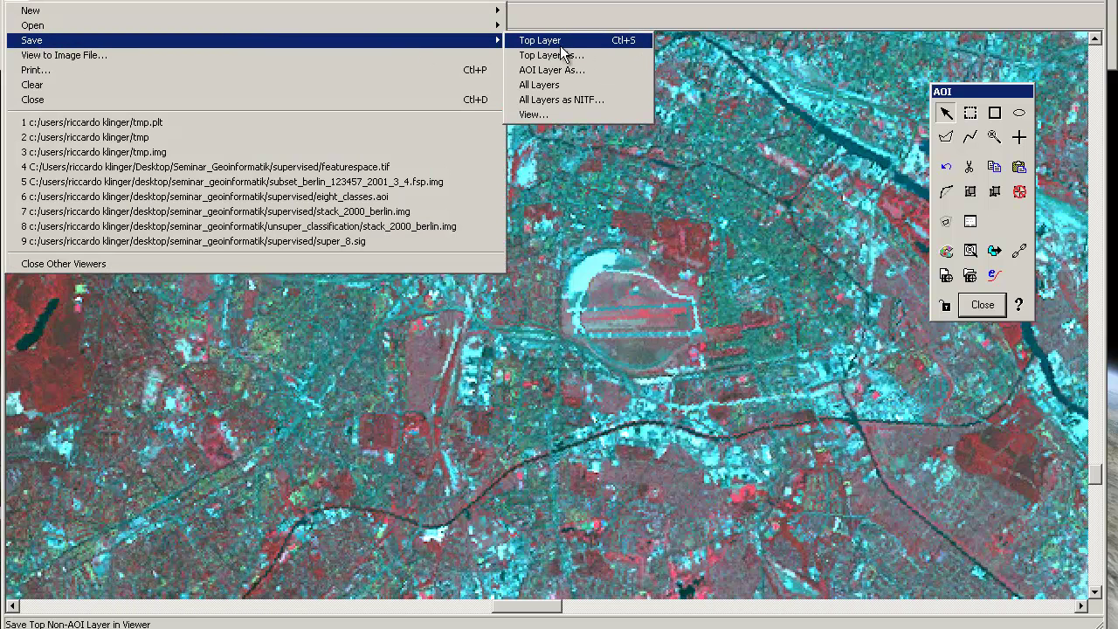
click(565, 69)
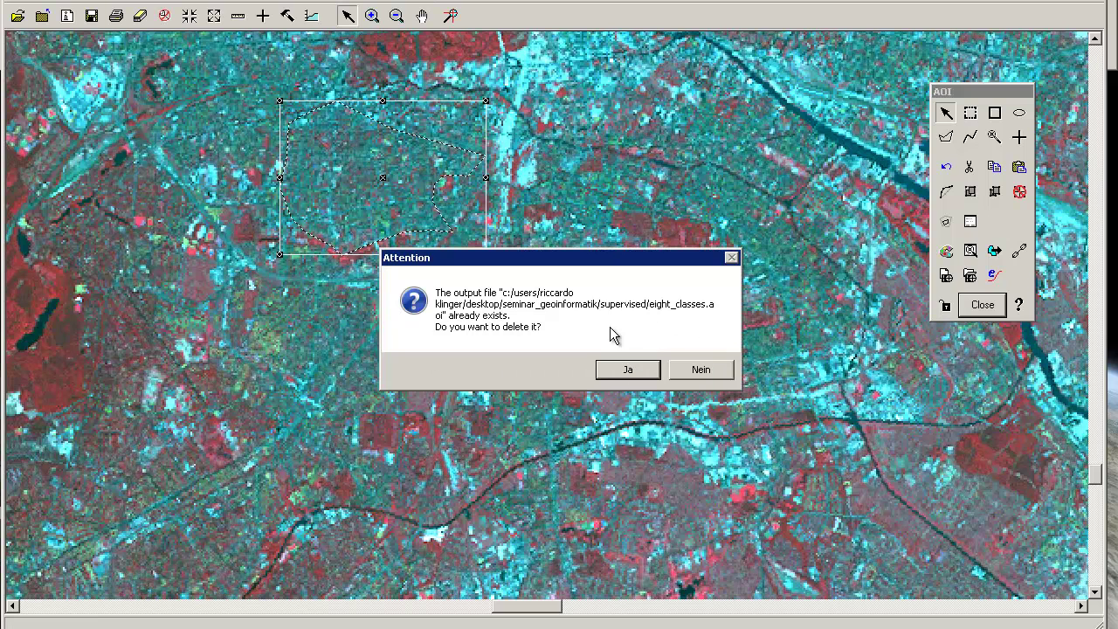
click(699, 370)
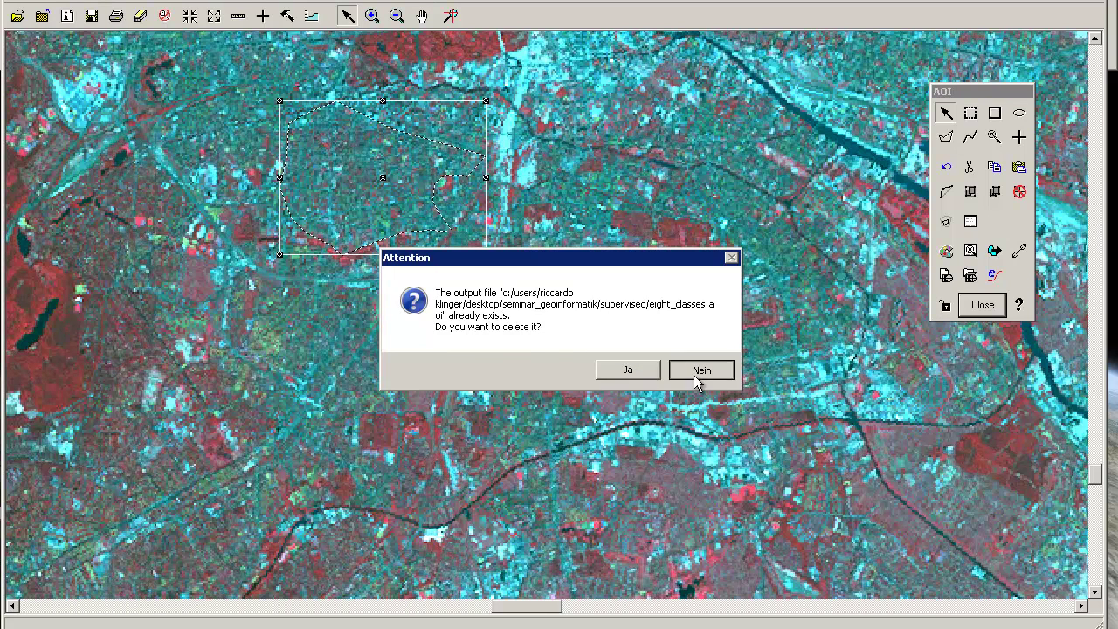
click(565, 438)
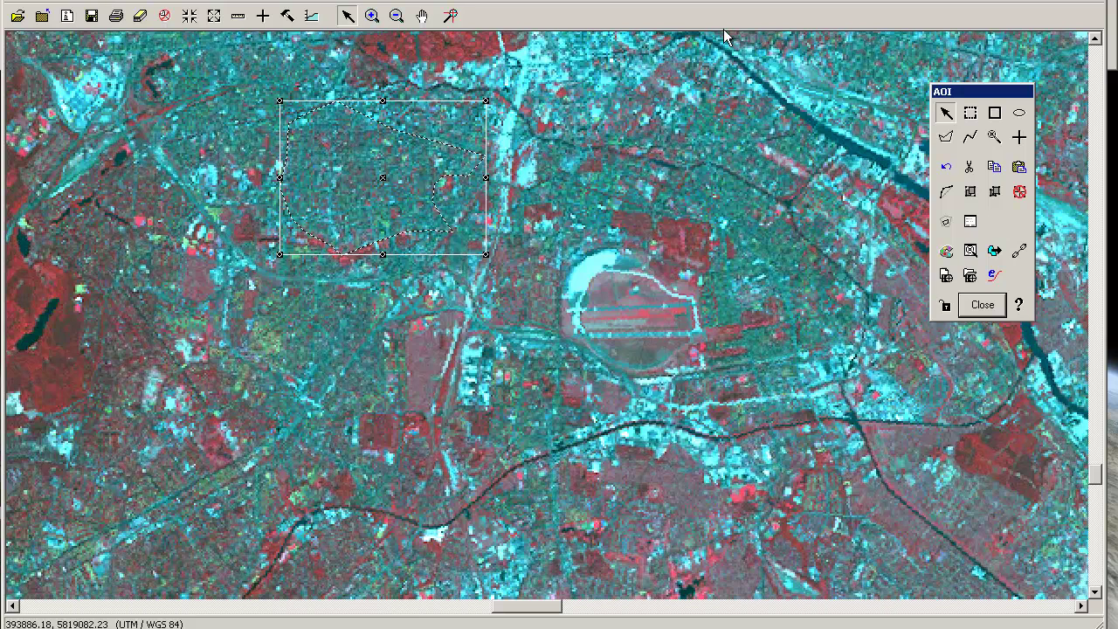
Try to save all signatures from the Signature Editor to a signature file, and cancel.
click(367, 626)
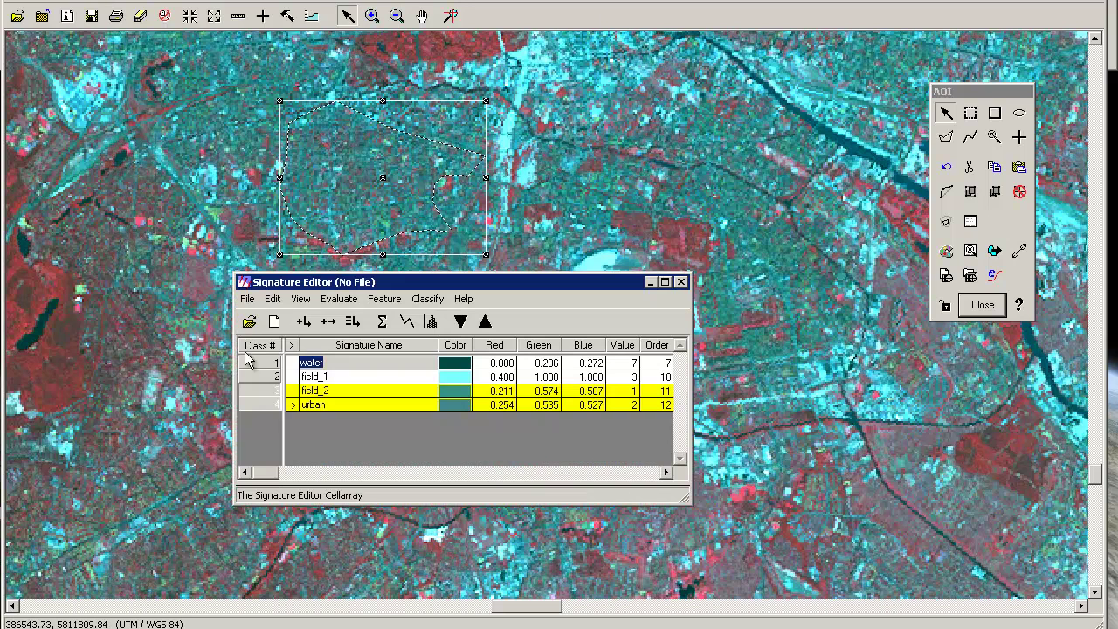
click(247, 298)
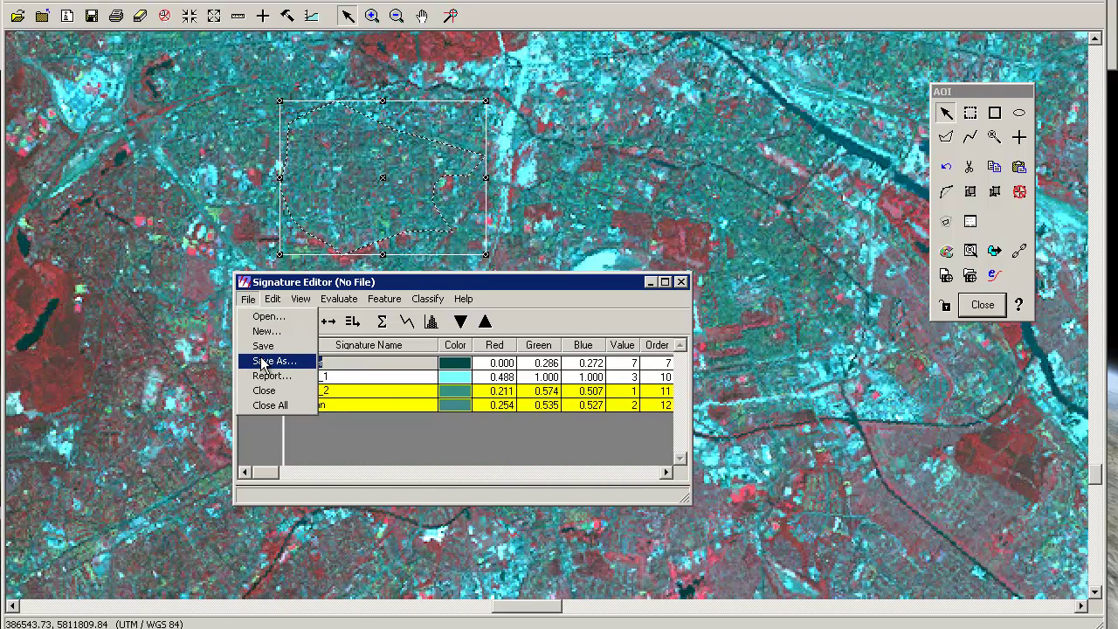
click(263, 362)
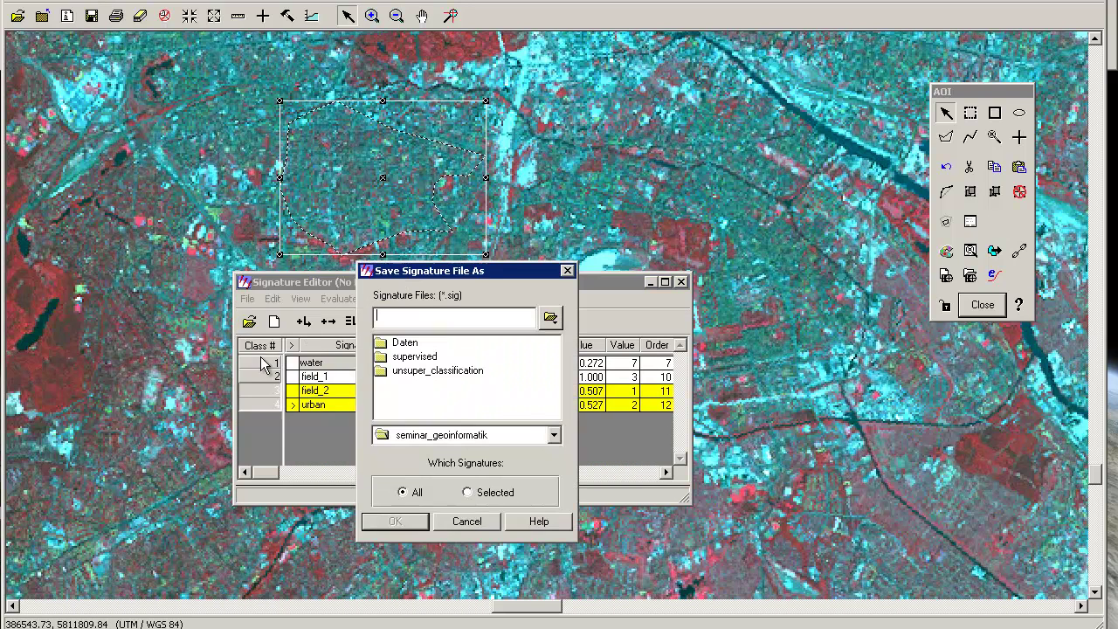
click(468, 521)
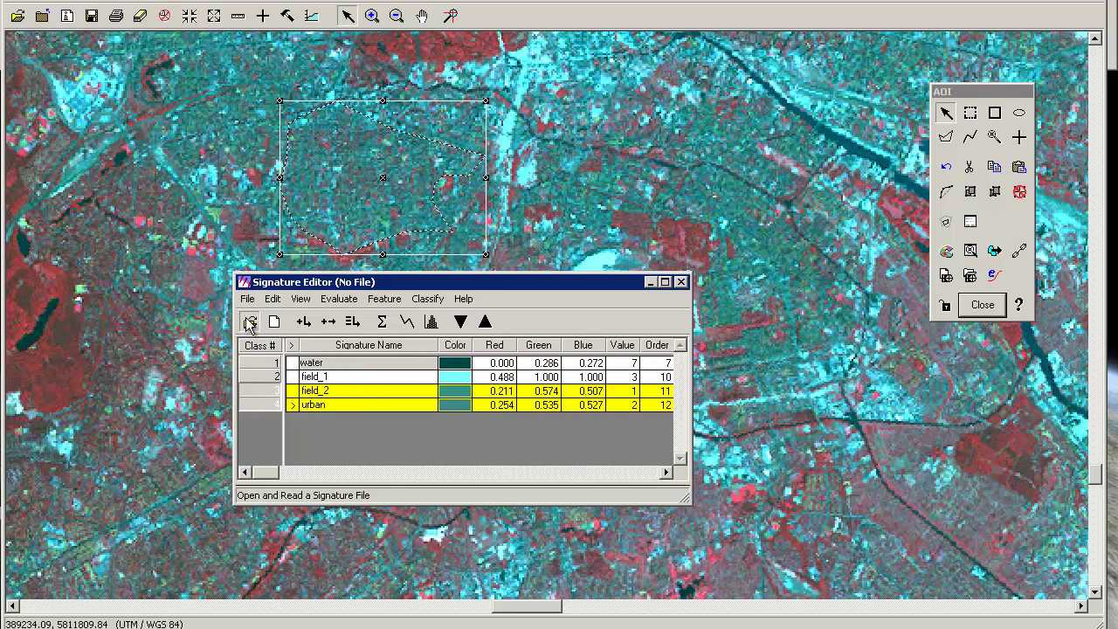
Load super_8.sig into the Signature Editor in replace mode, discarding the current signature set, and enlarge the editor to show all classes.
click(250, 322)
double_click(404, 350)
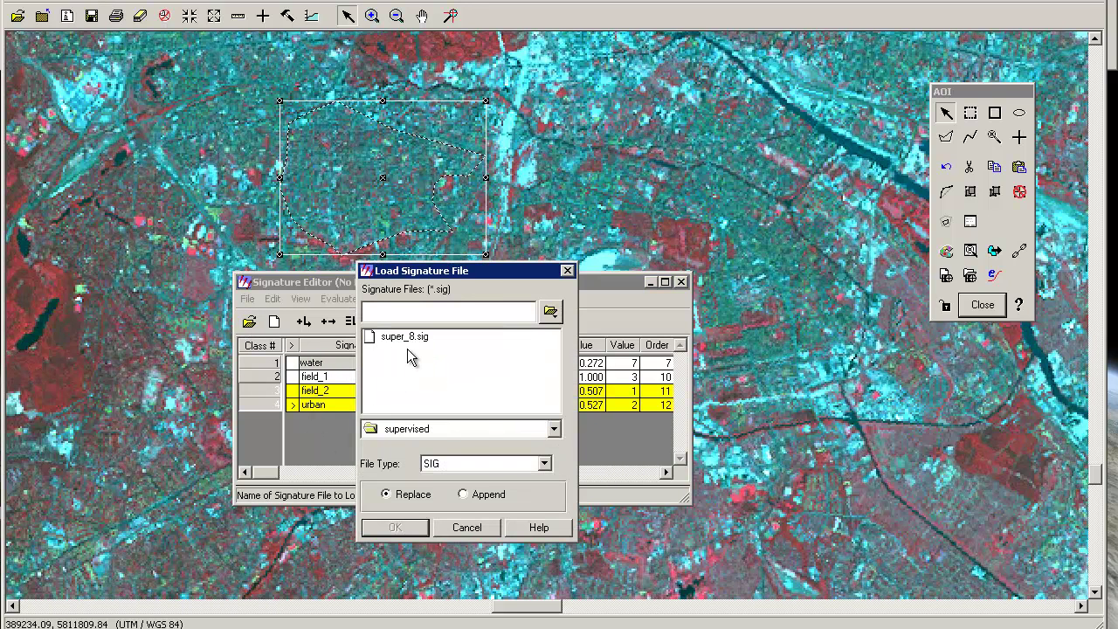
click(404, 337)
click(420, 527)
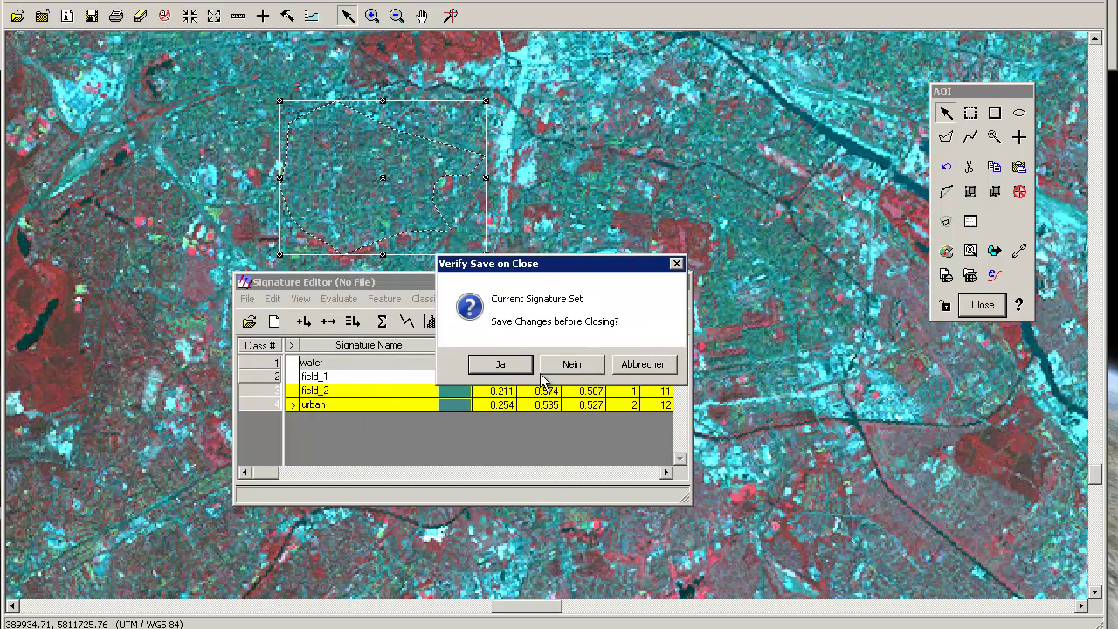
click(569, 365)
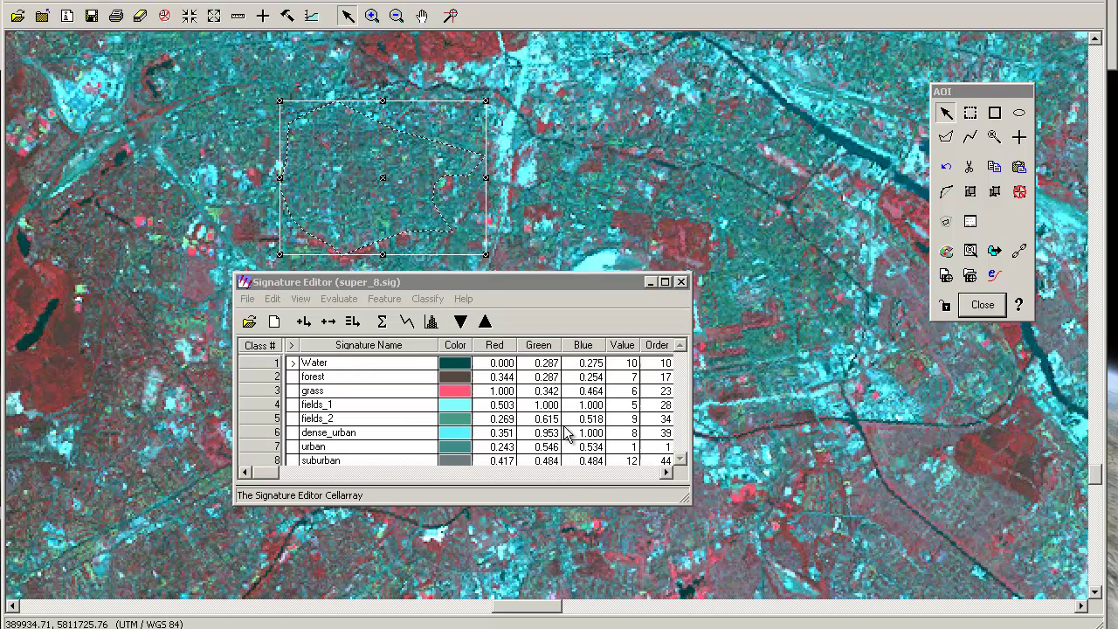
drag(688, 500, 709, 525)
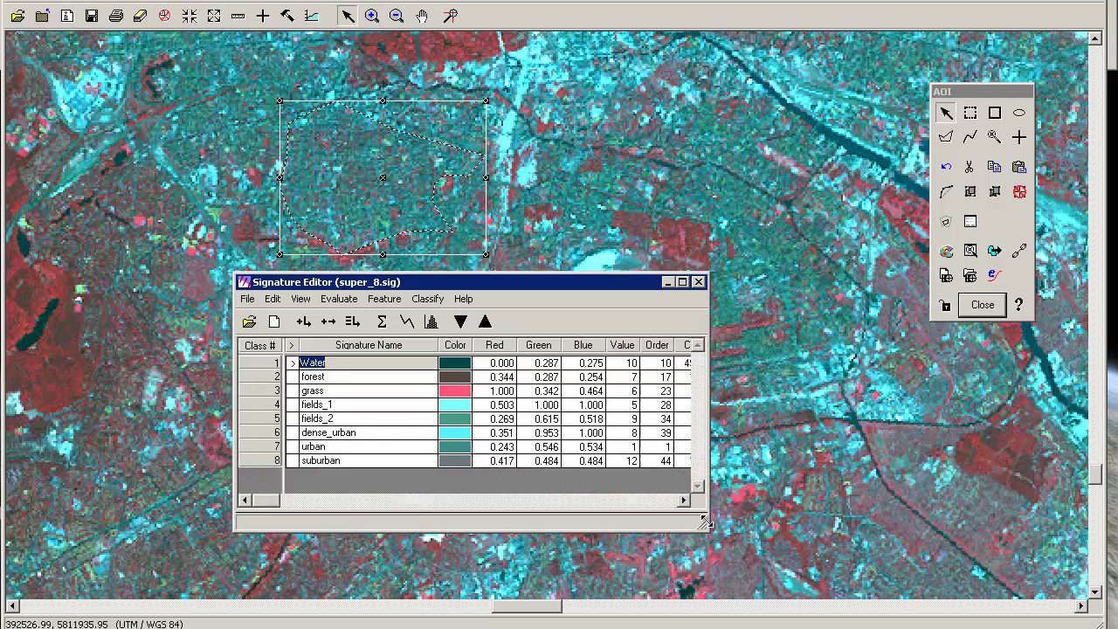
Remove the temporary AOI layer from viewer 1's layer arrangement and apply the change without saving the layer.
click(12, 3)
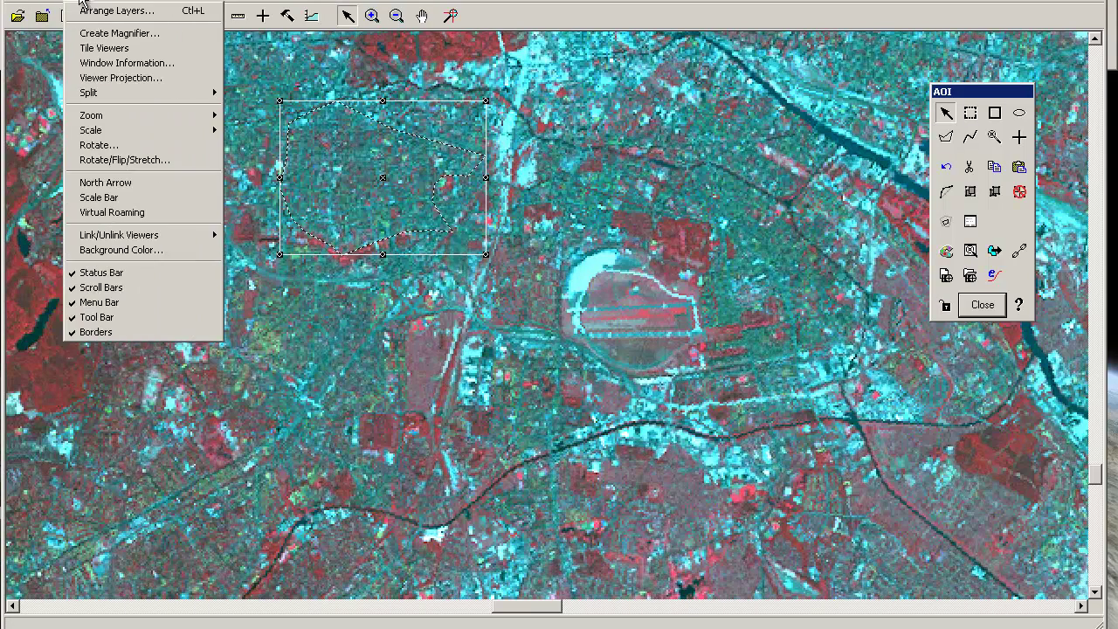
click(82, 3)
click(85, 3)
click(90, 12)
drag(941, 53, 948, 9)
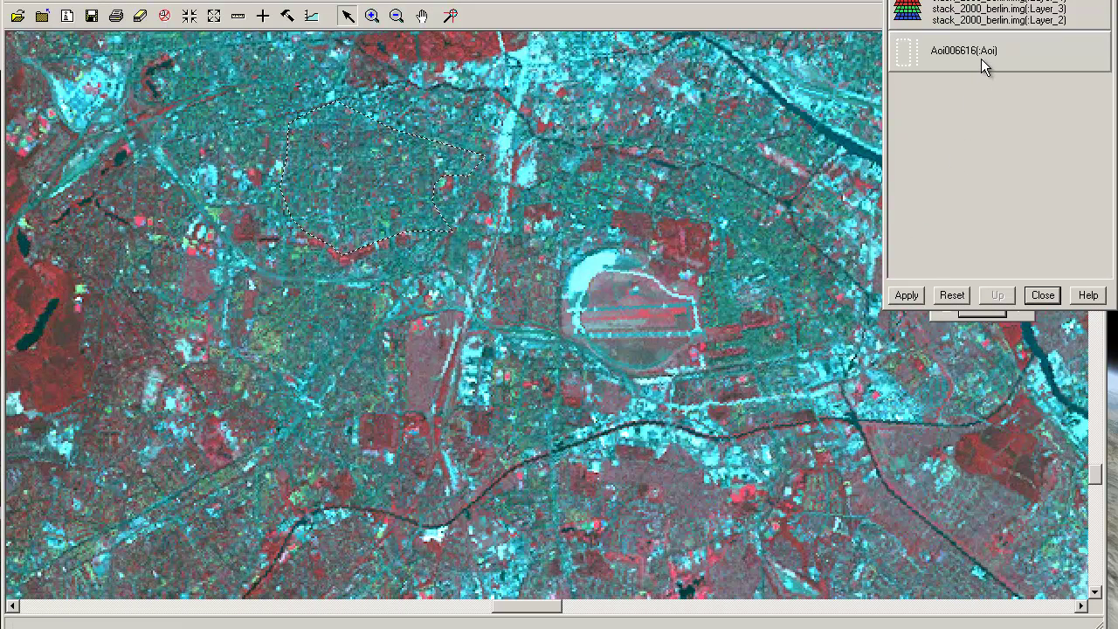
right_click(980, 62)
click(995, 117)
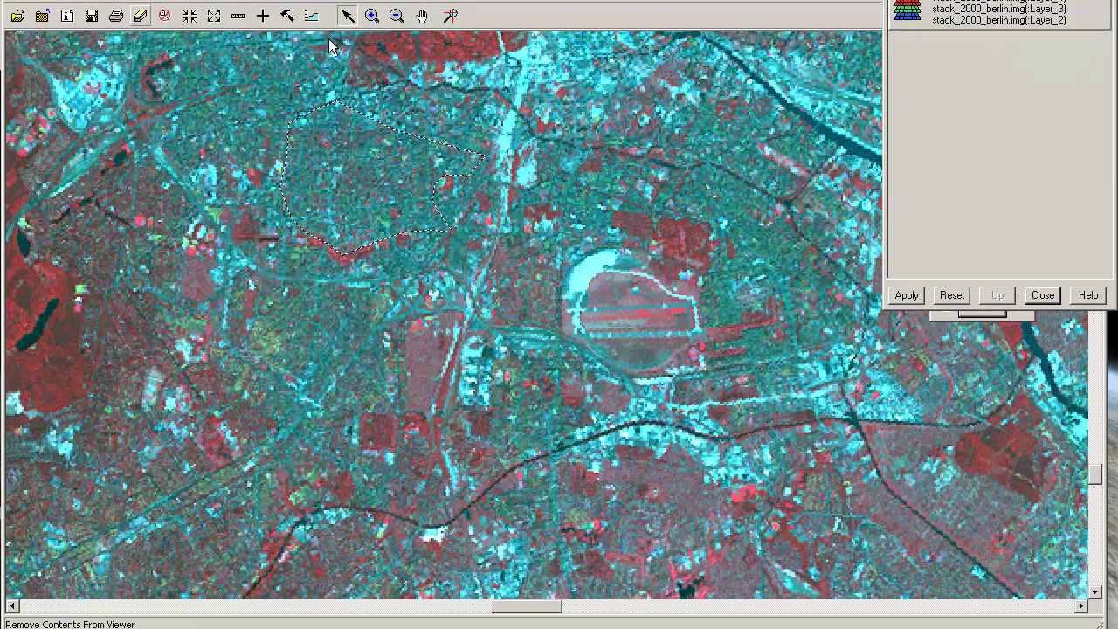
click(895, 296)
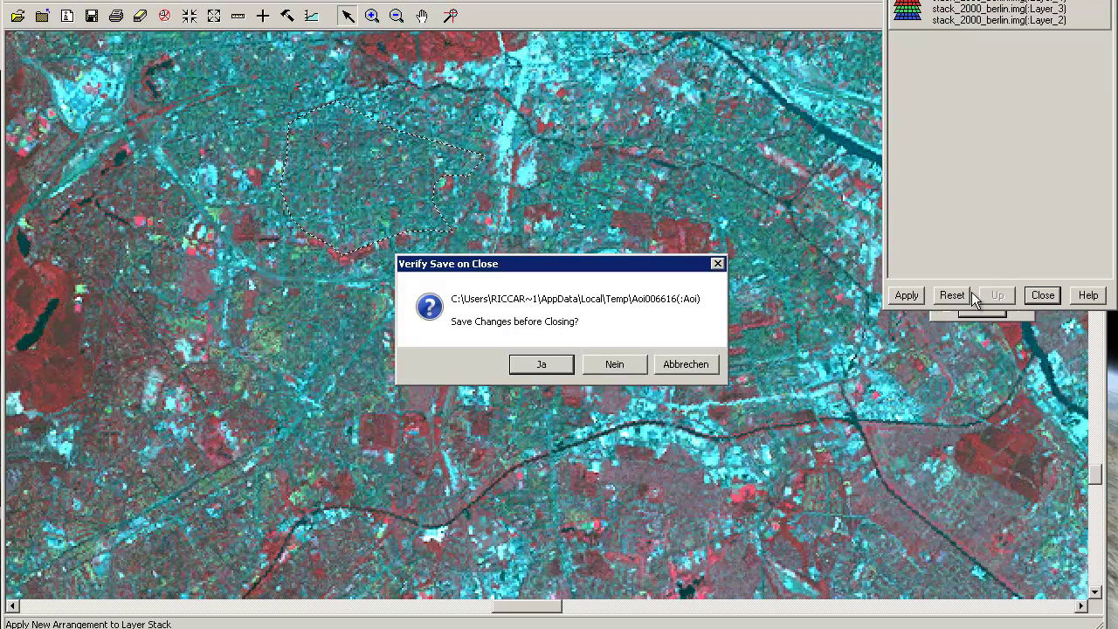
click(612, 364)
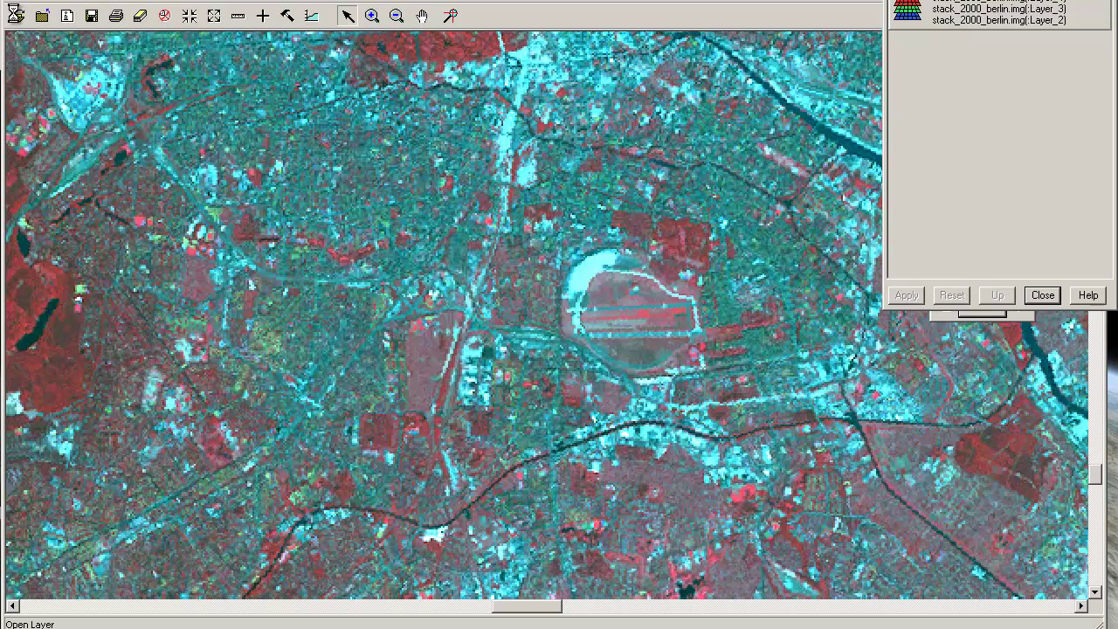
click(18, 16)
click(534, 416)
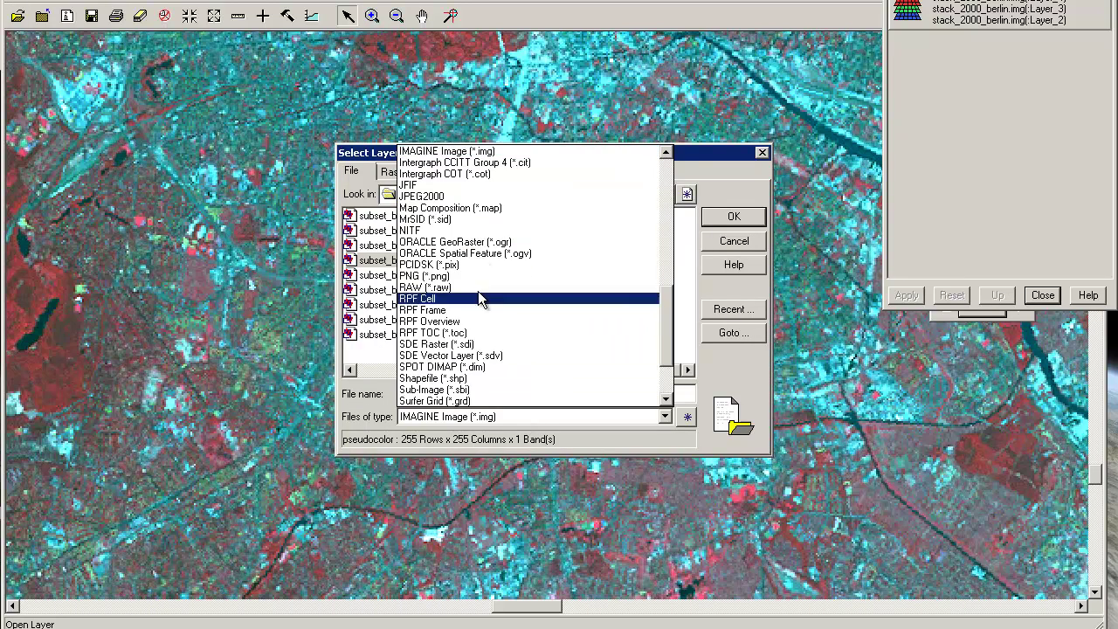
scroll(489, 244, up, 10)
scroll(502, 203, up, 4)
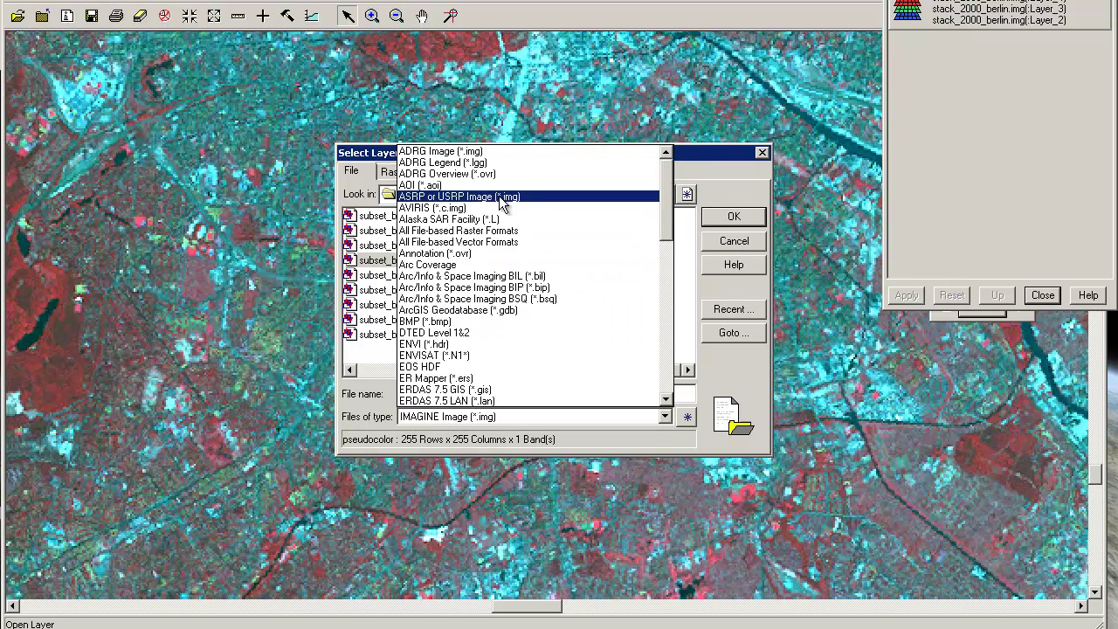
click(734, 242)
click(732, 242)
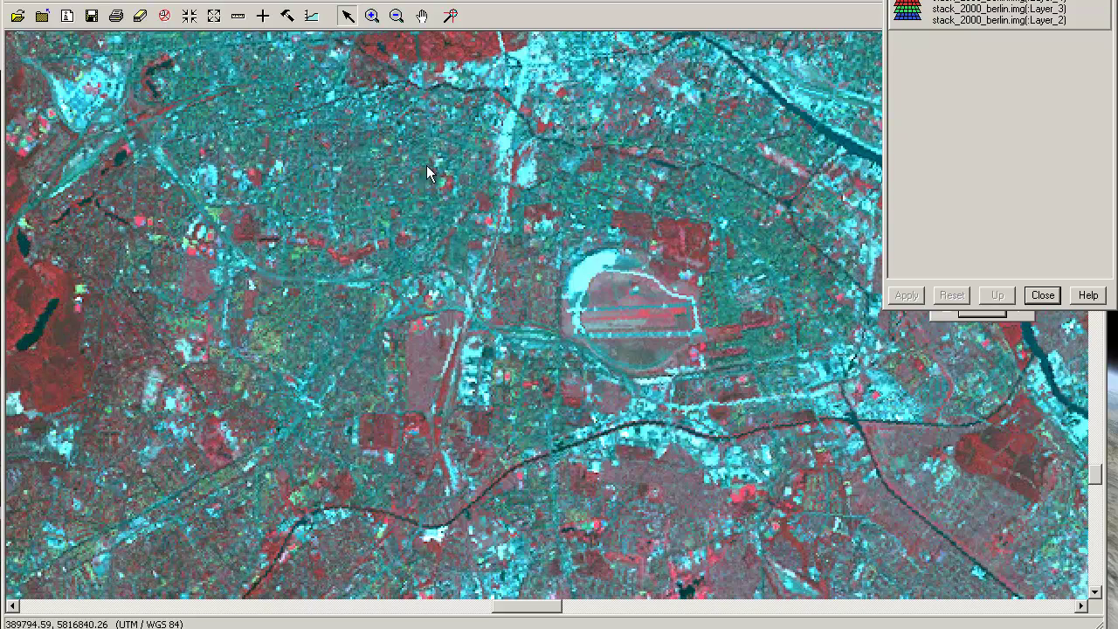
Open the saved AOI layer from the supervised folder in viewer 1, and close the layer arrangement.
click(17, 2)
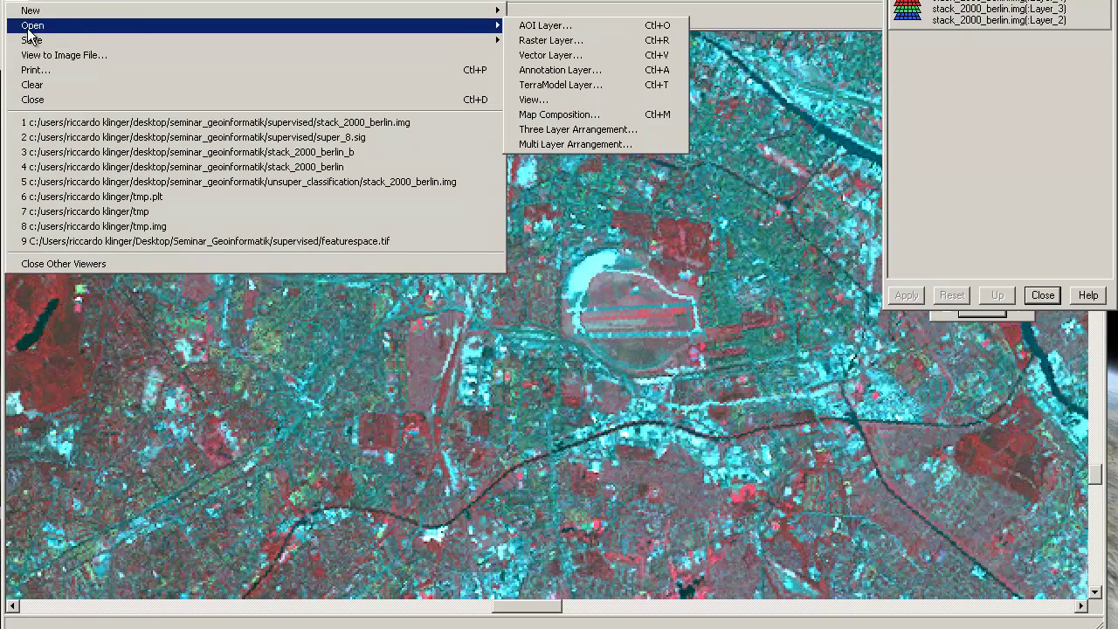
mouse_move(492, 26)
click(546, 26)
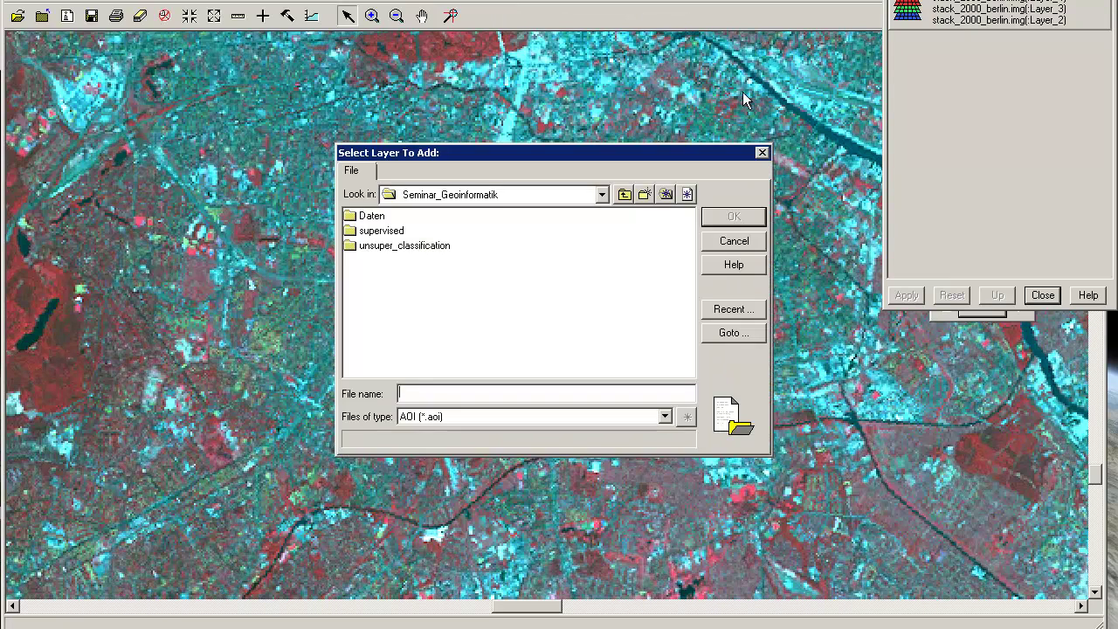
double_click(381, 229)
double_click(395, 219)
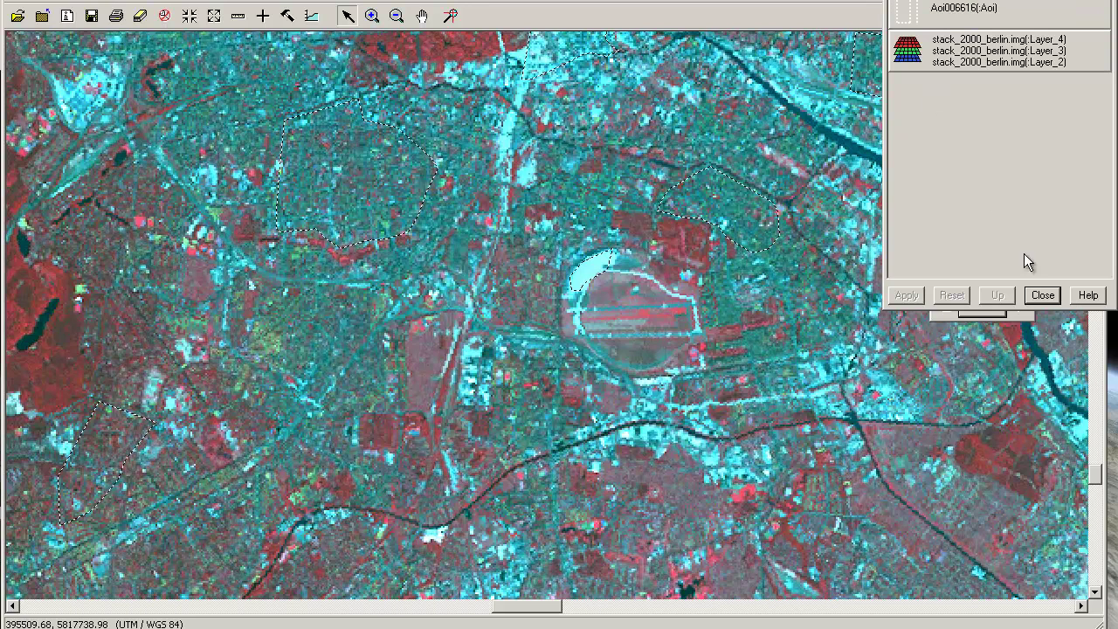
click(1043, 294)
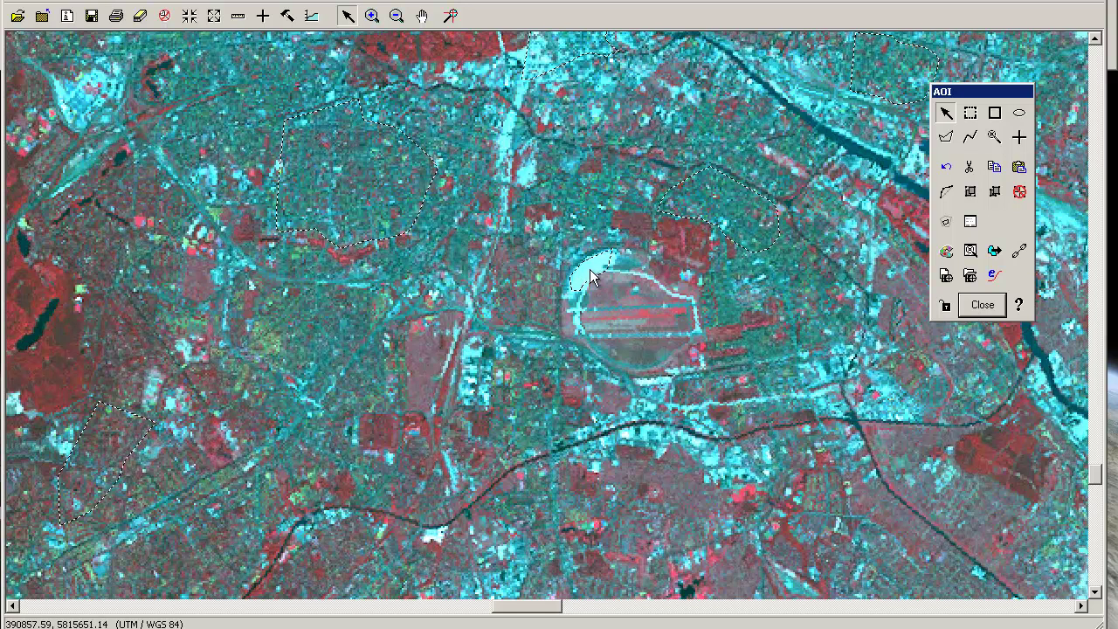
Examine the training area polygons up close across Berlin and its surrounding fields and suburbs.
click(422, 15)
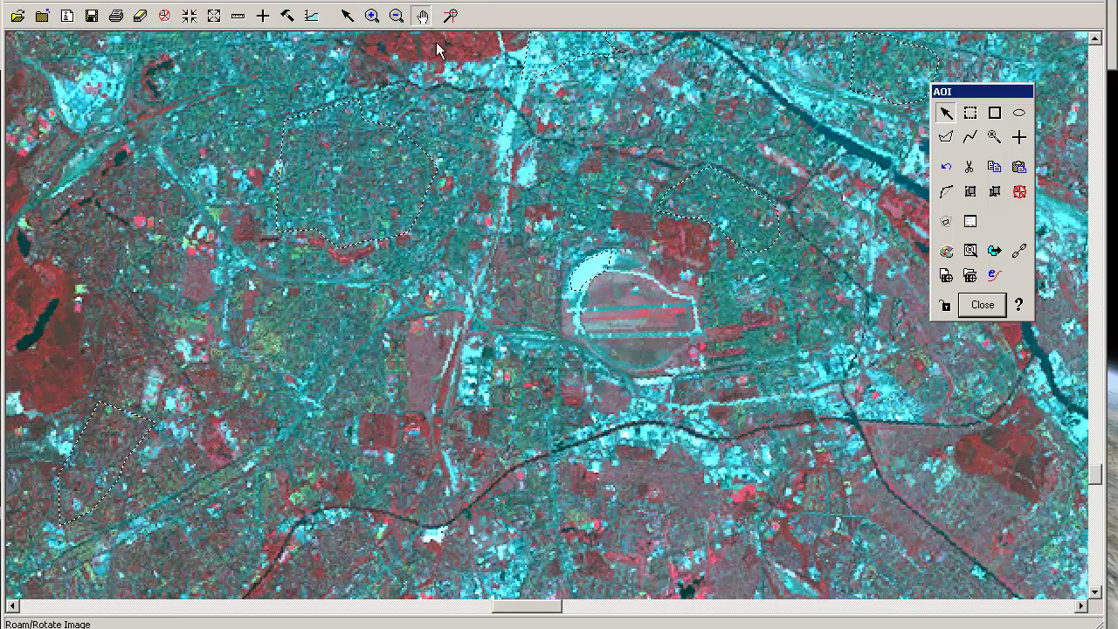
drag(450, 107, 439, 247)
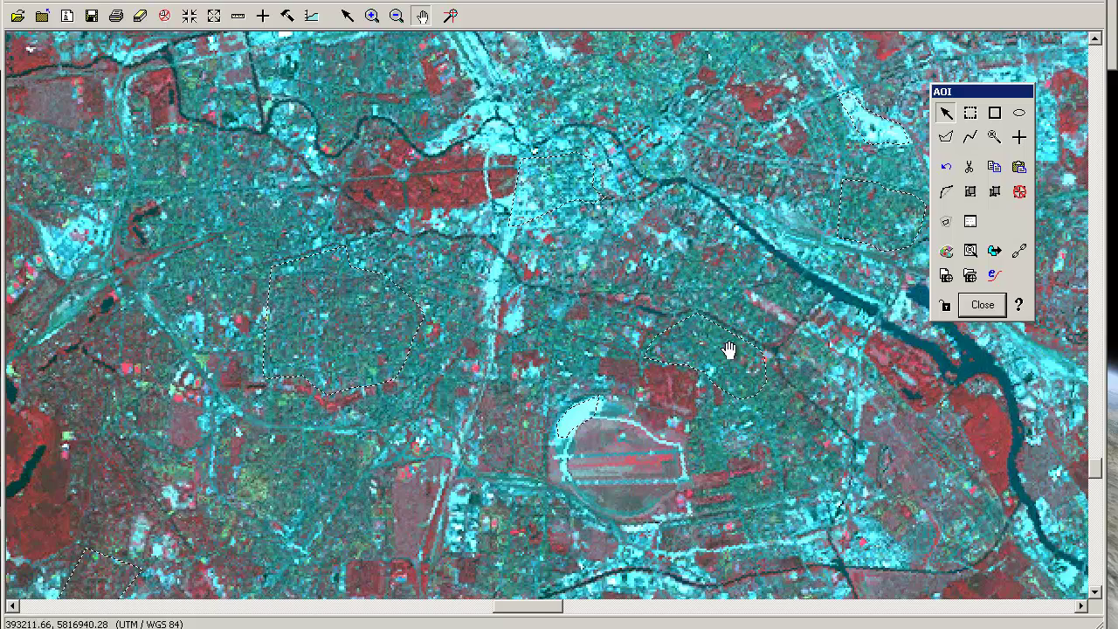
drag(888, 239, 835, 356)
drag(624, 258, 579, 480)
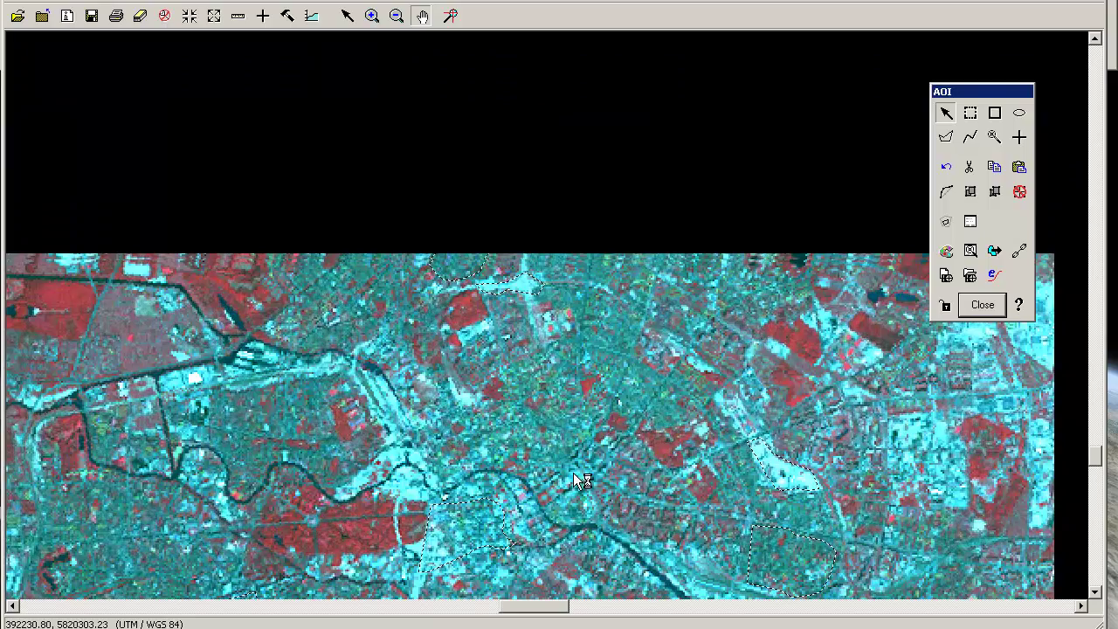
drag(525, 304, 511, 386)
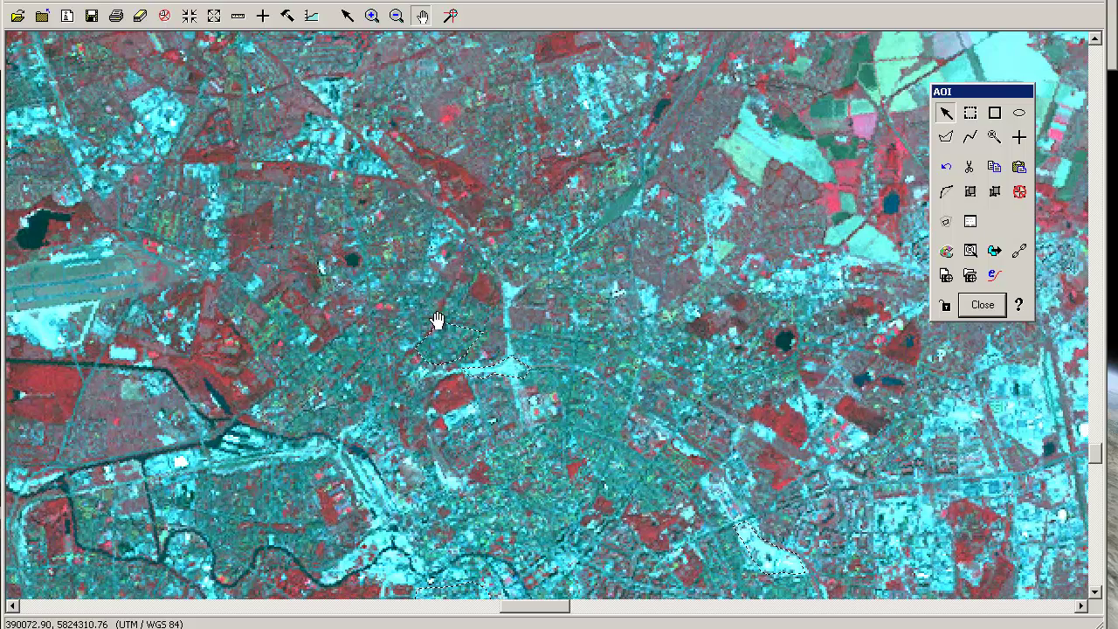
drag(461, 314, 493, 289)
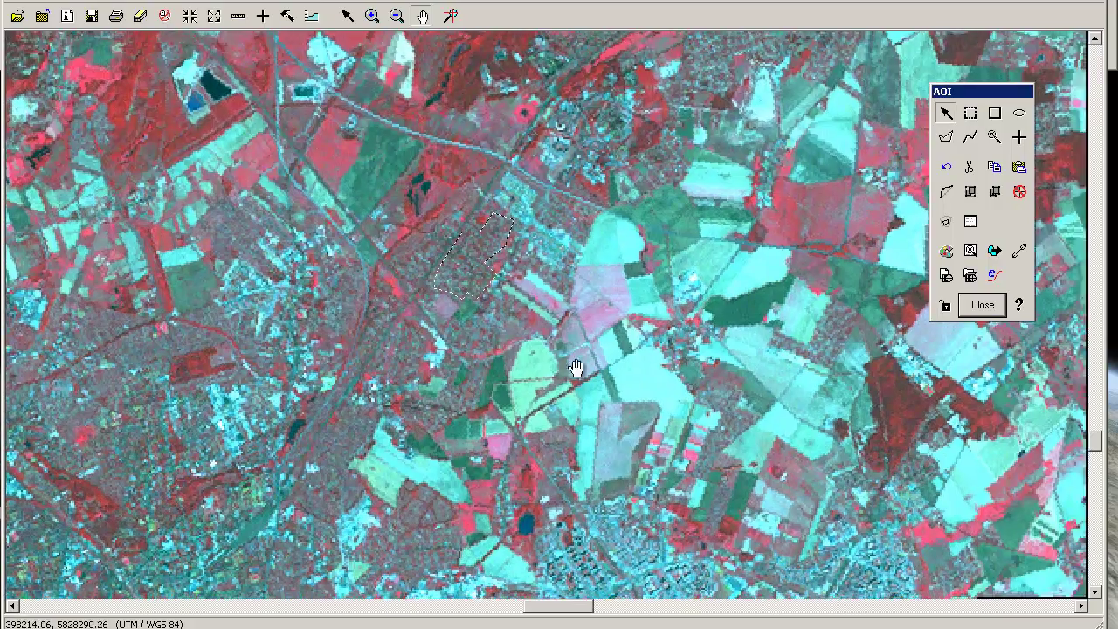
drag(610, 549, 642, 376)
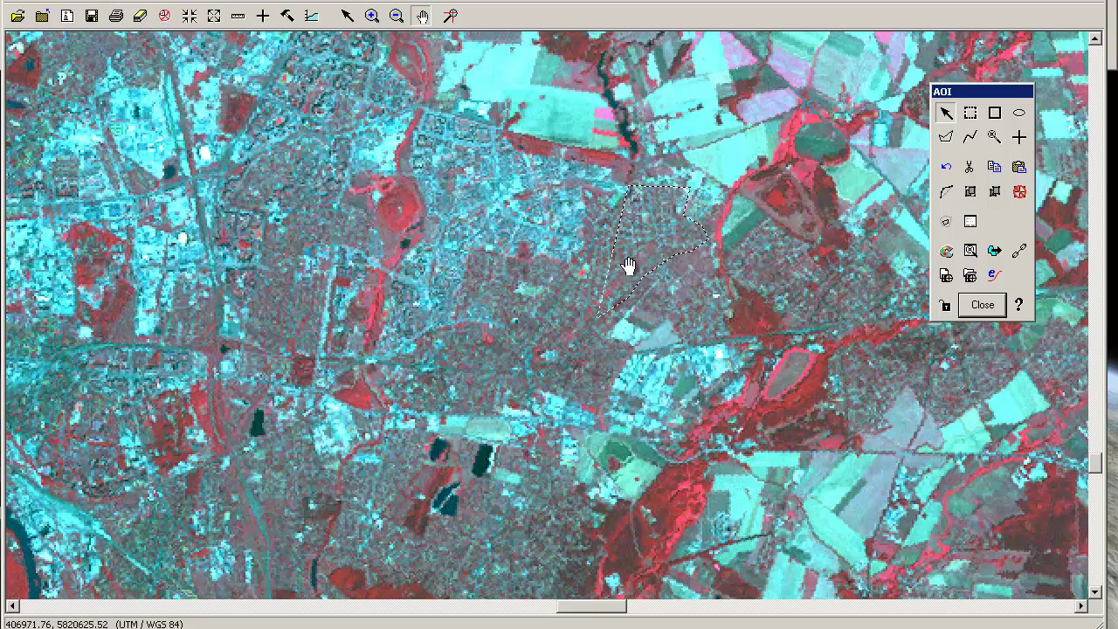
drag(431, 380, 504, 225)
drag(376, 402, 539, 157)
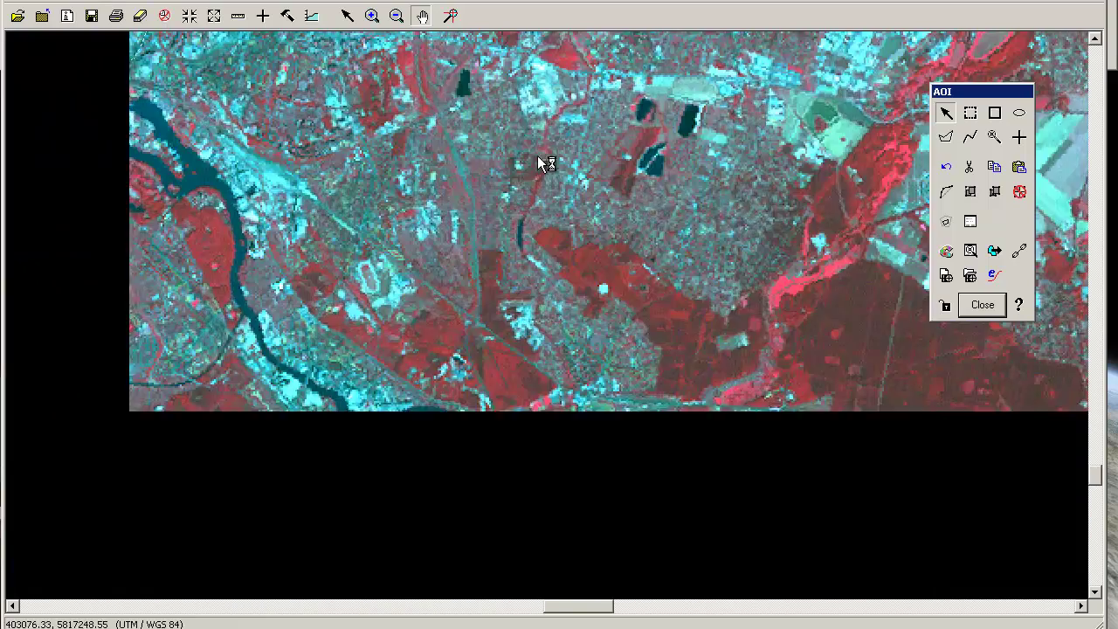
drag(306, 355, 559, 201)
drag(175, 367, 417, 196)
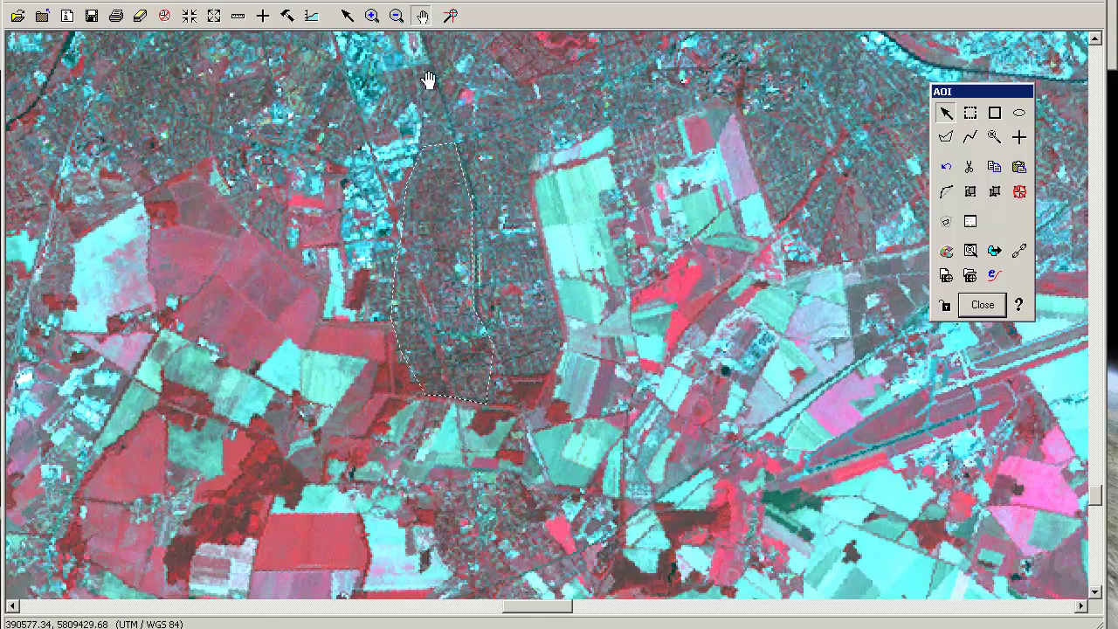
Examine the distribution of the training areas over the whole satellite scene, including the large water polygons in the north.
click(395, 14)
click(356, 108)
click(507, 272)
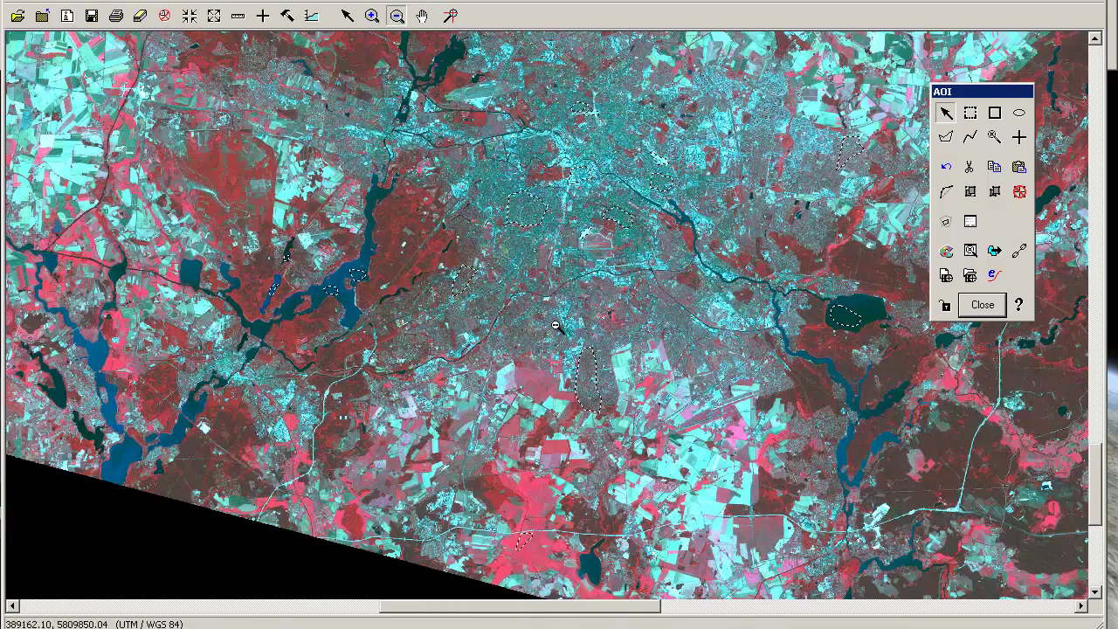
click(572, 325)
click(693, 221)
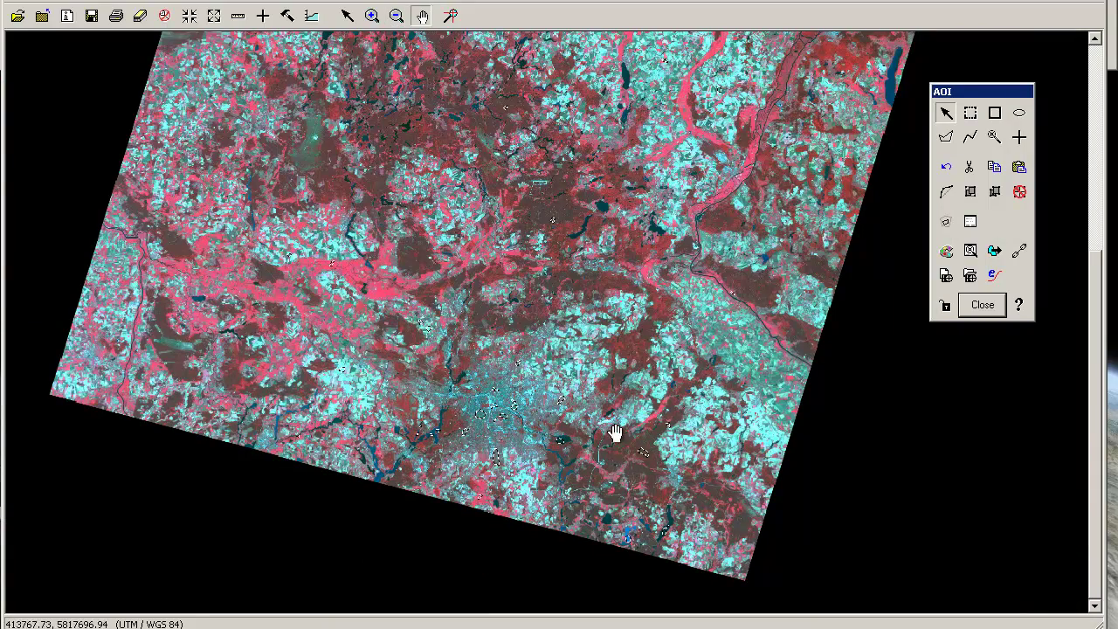
scroll(493, 265, up, 3)
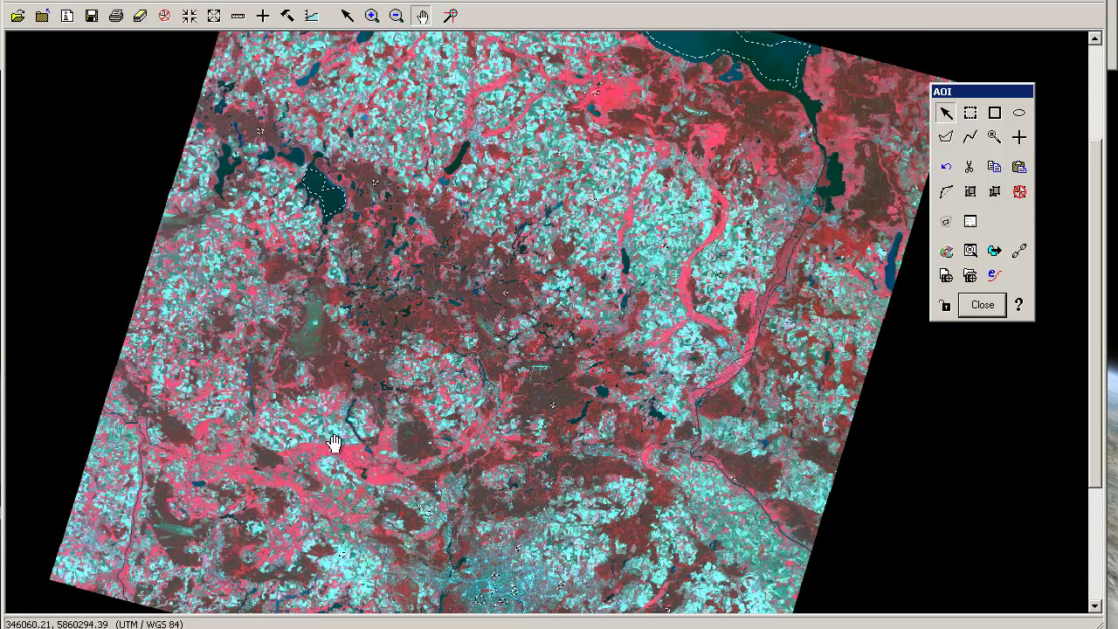
scroll(332, 345, up, 2)
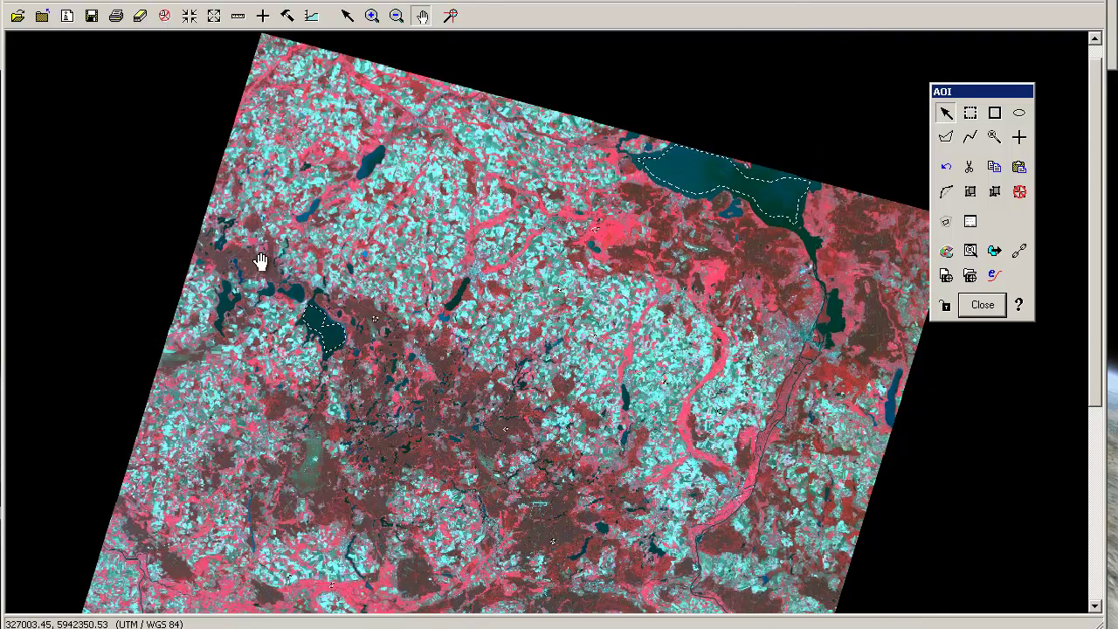
drag(723, 320, 620, 358)
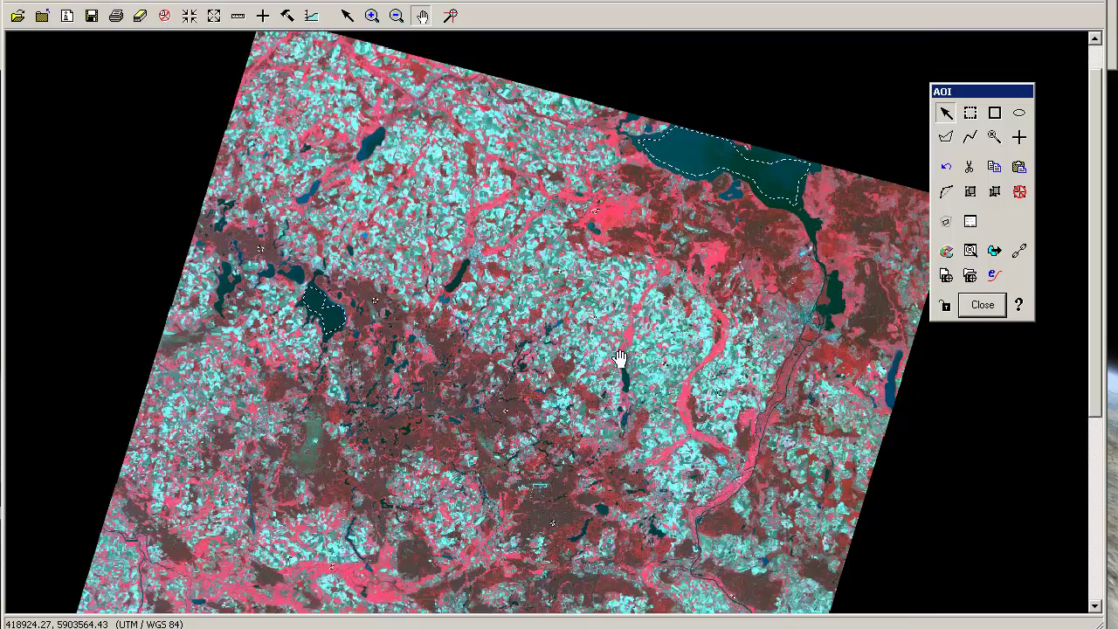
scroll(618, 358, down, 4)
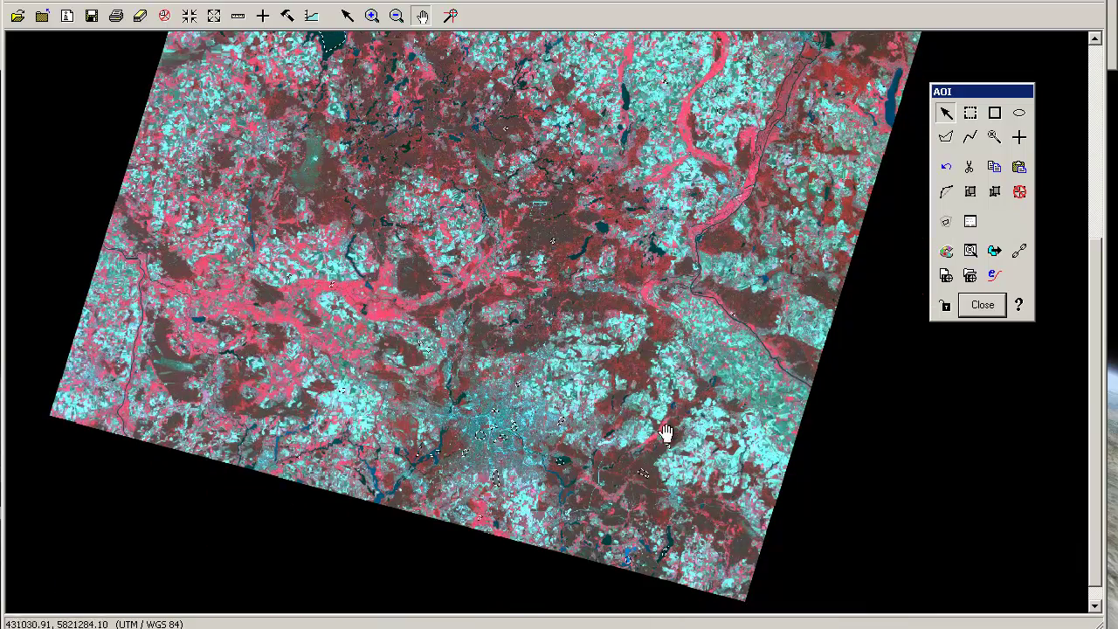
Bring back the Signature Editor, widen it to show every signature column, and open the supervised classification settings.
click(371, 627)
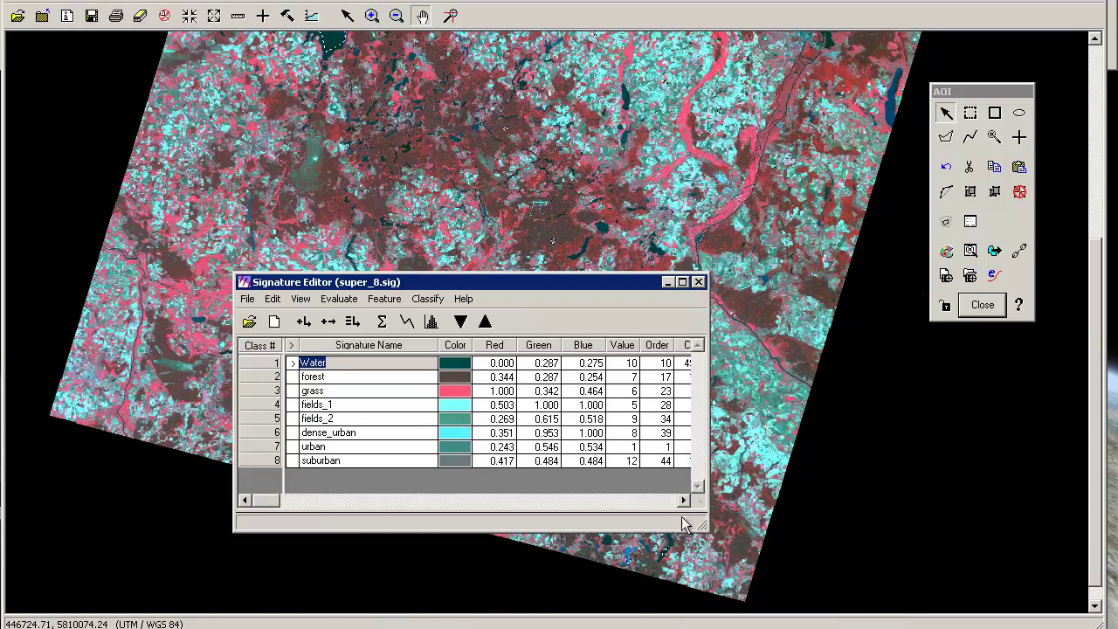
mouse_move(701, 528)
mouse_down()
mouse_move(885, 581)
mouse_move(909, 557)
mouse_up()
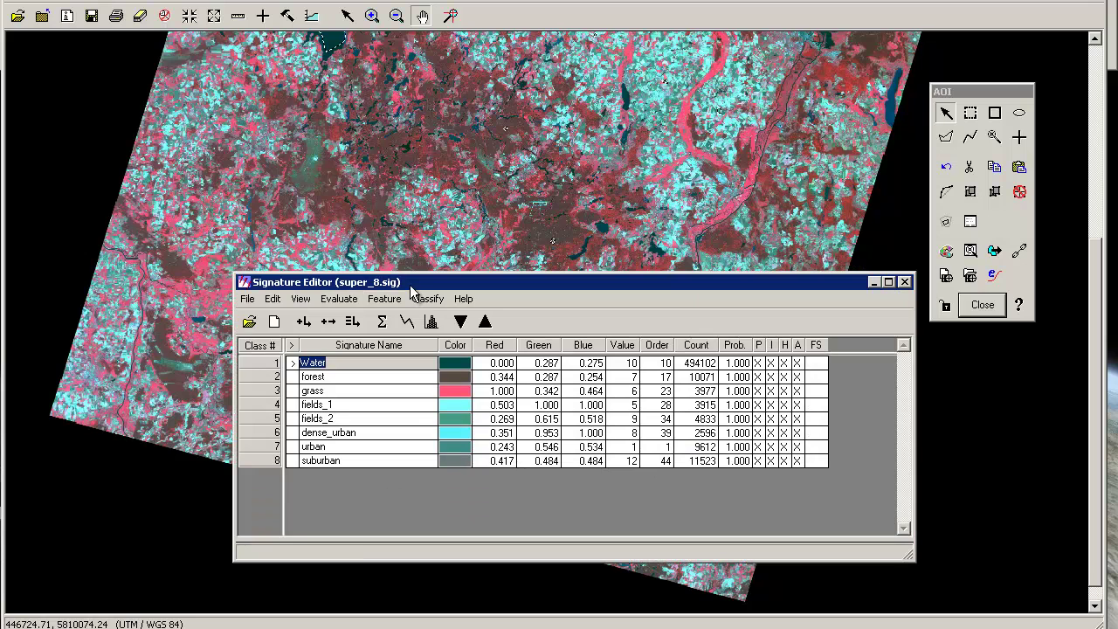
click(384, 298)
mouse_move(428, 299)
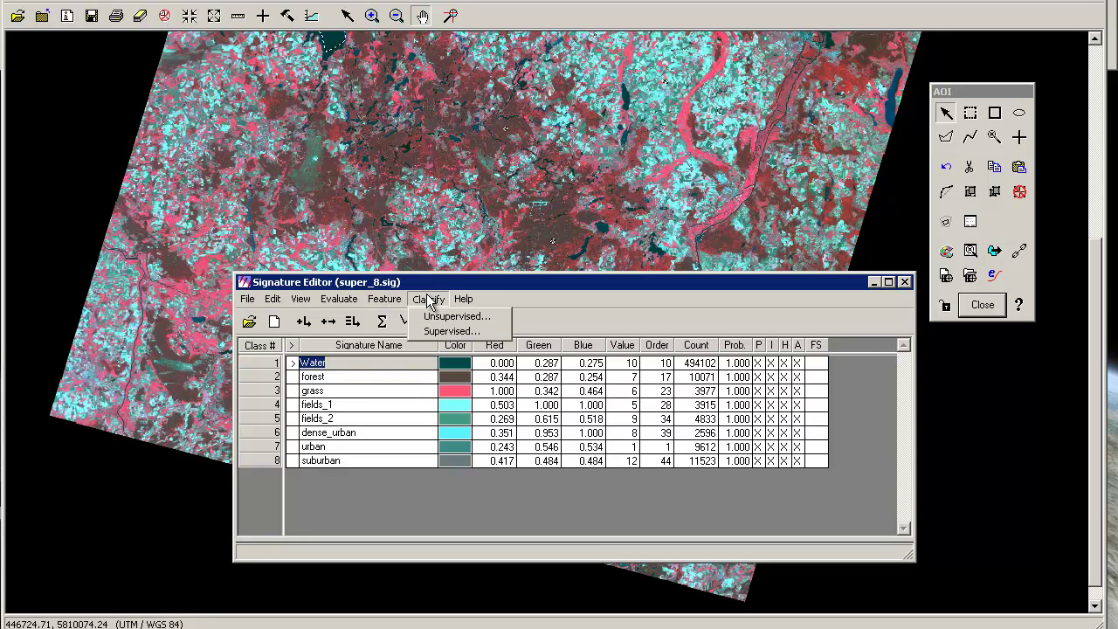
click(451, 331)
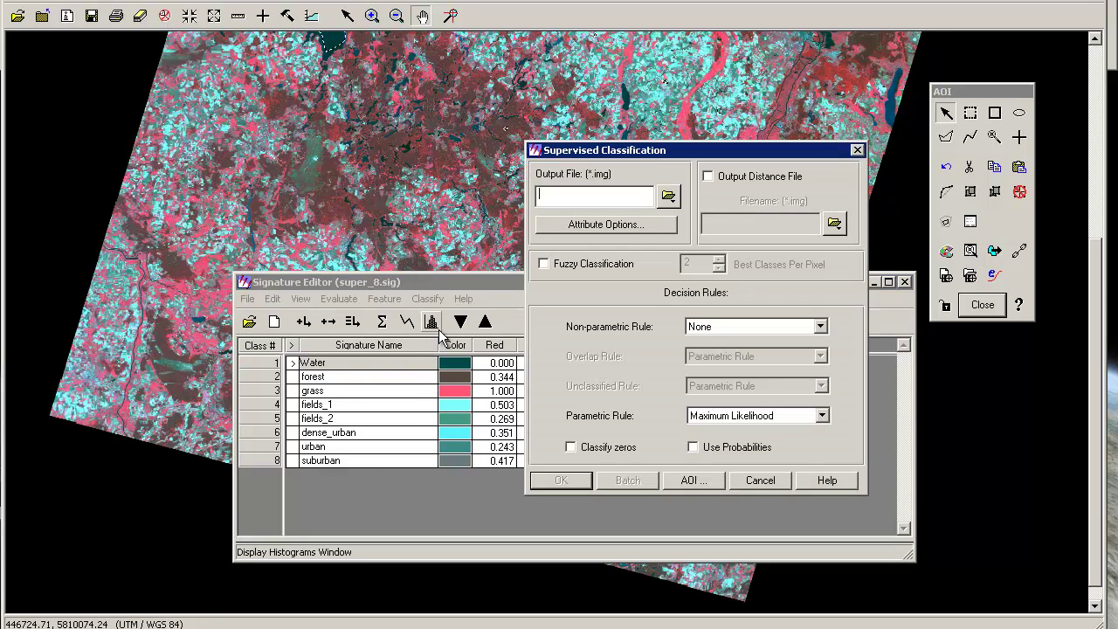
drag(695, 150, 810, 150)
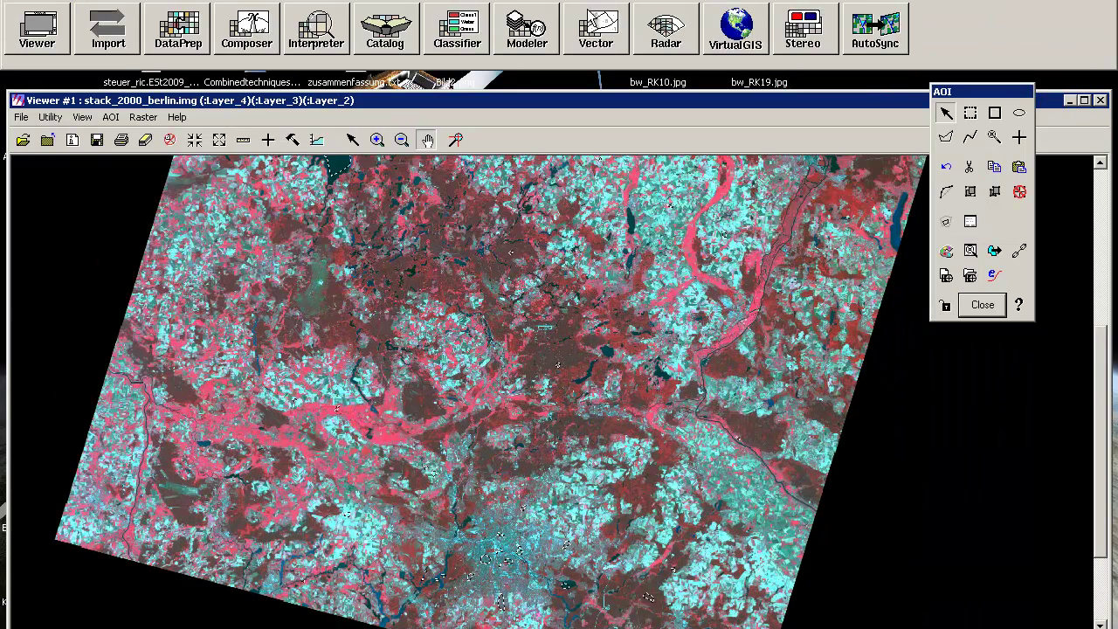
Compare the standalone supervised classification dialog with the one opened from the Signature Editor, and close the standalone one.
click(444, 44)
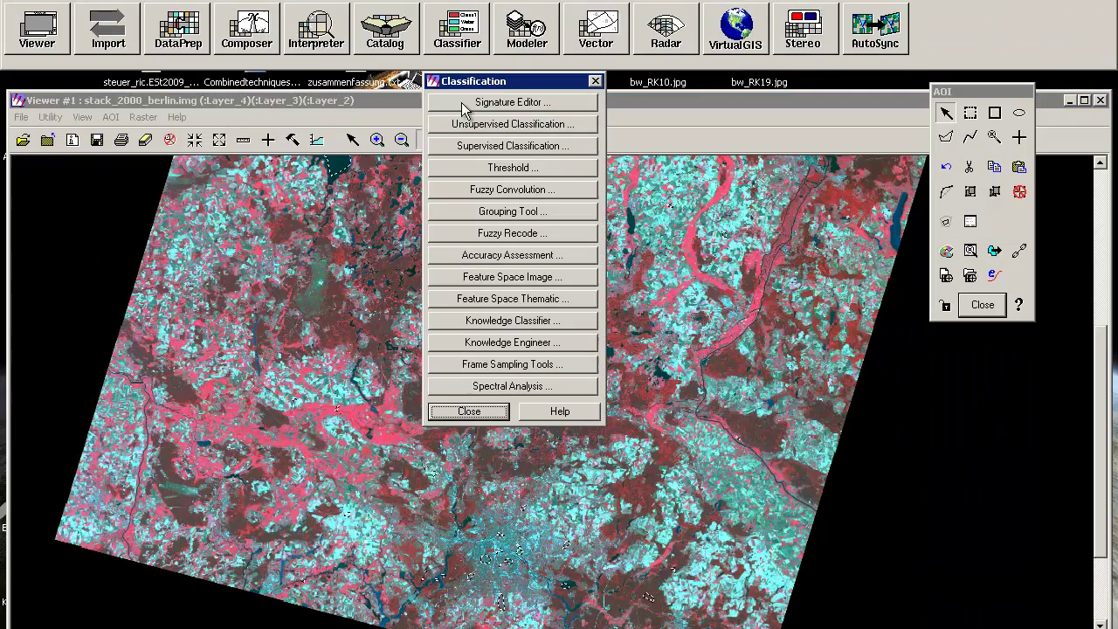
click(469, 147)
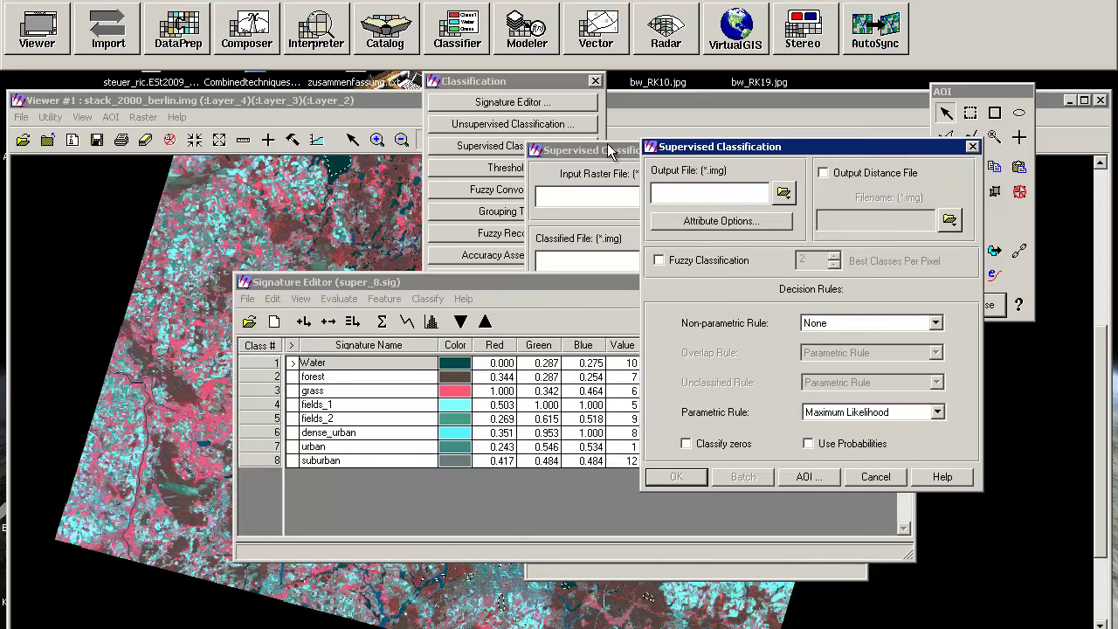
click(611, 151)
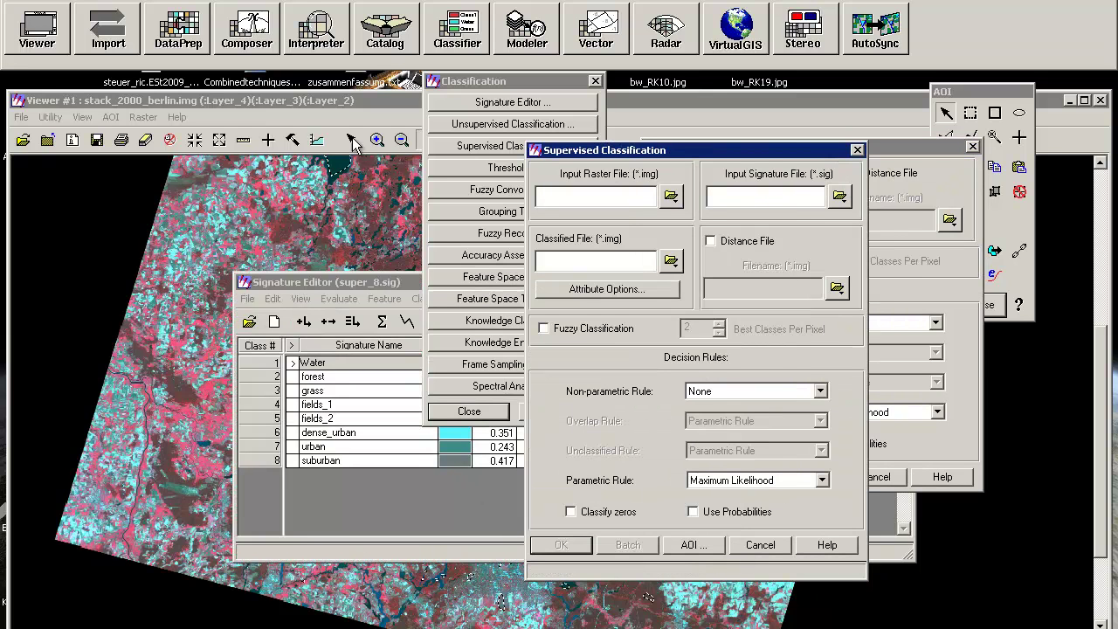
drag(352, 136, 373, 138)
click(698, 146)
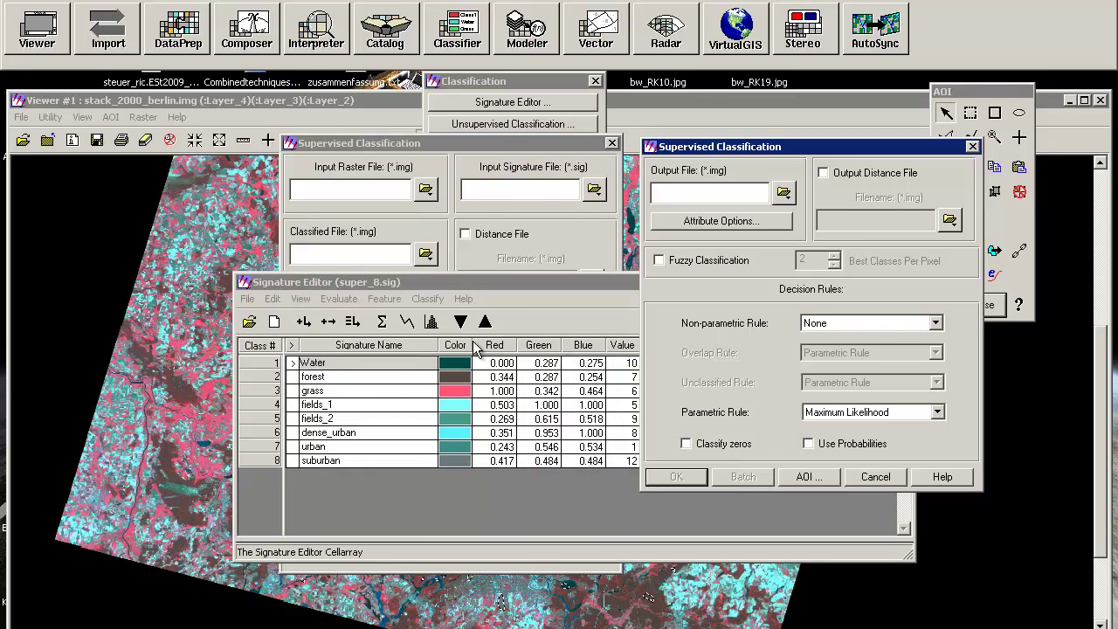
drag(486, 287, 513, 625)
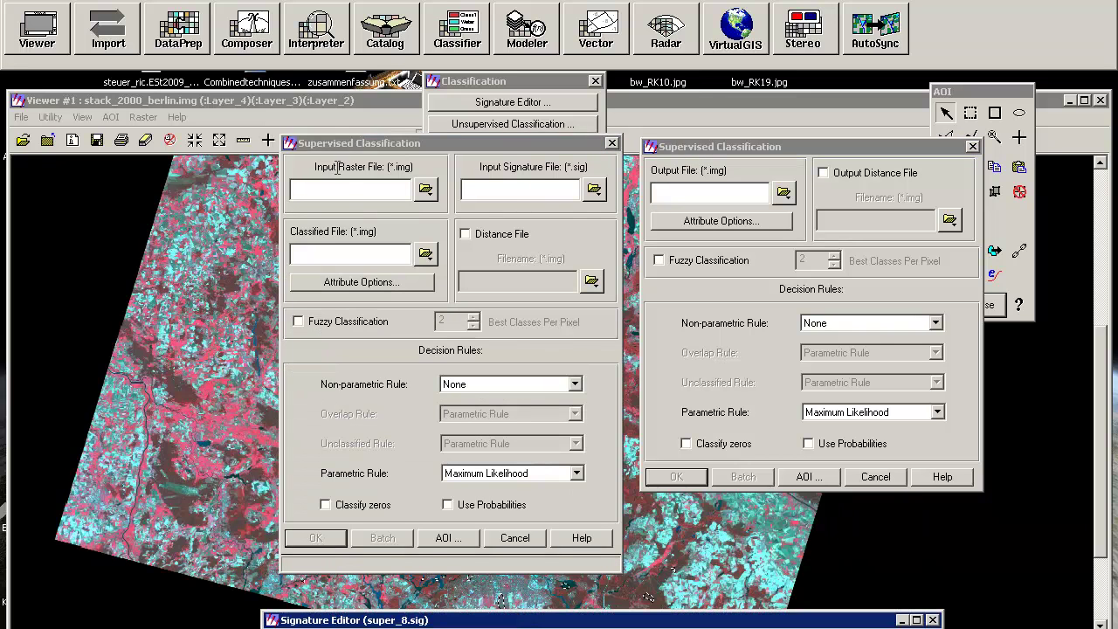
click(382, 145)
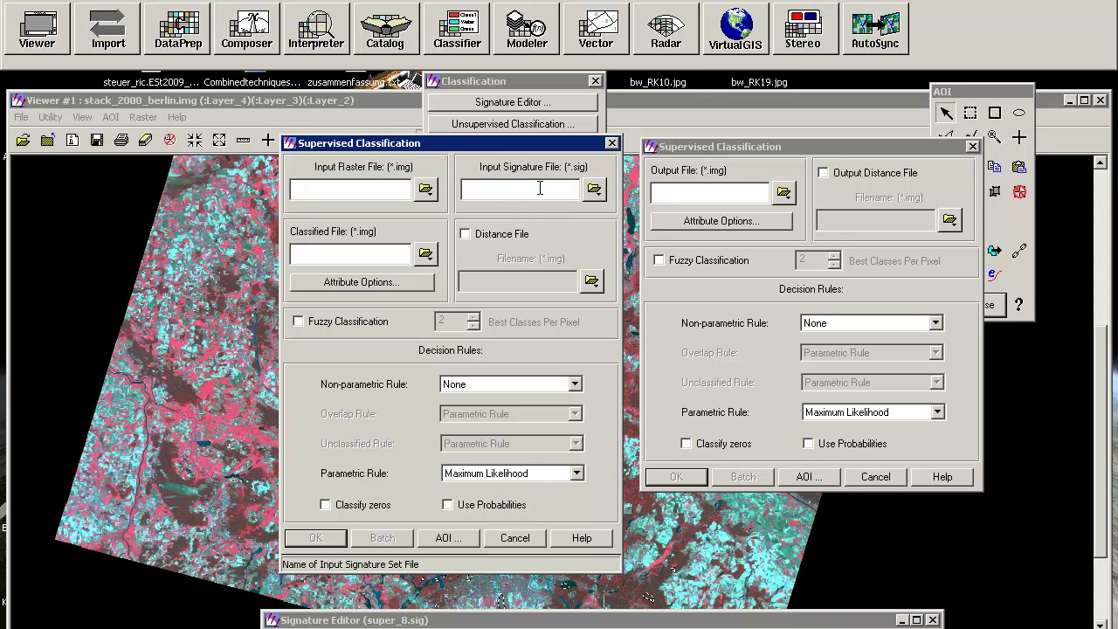
click(803, 145)
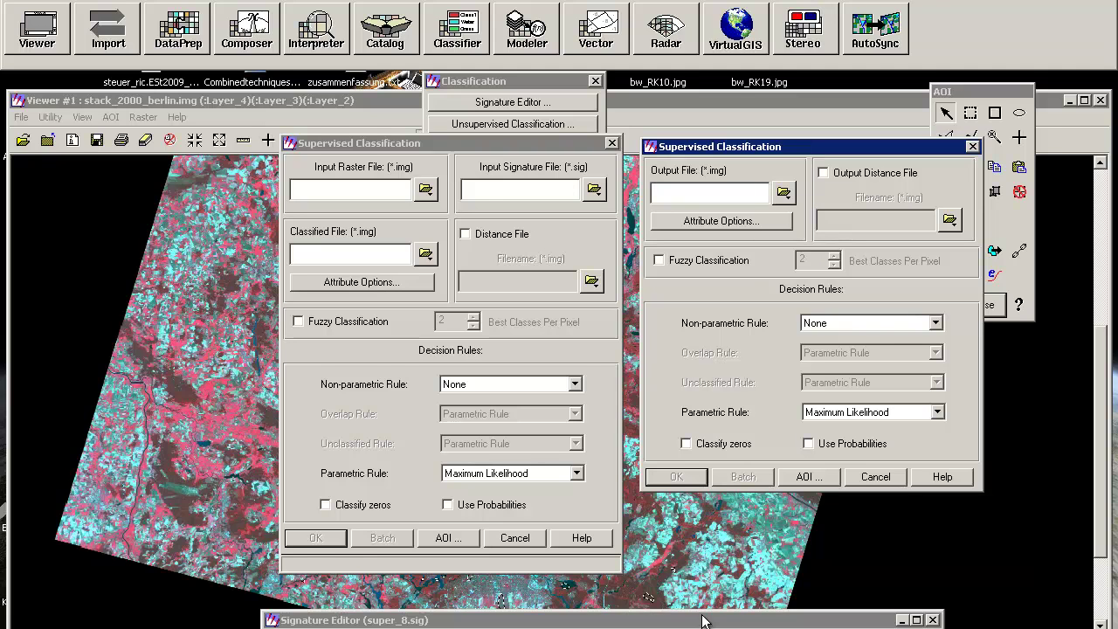
drag(704, 620, 800, 318)
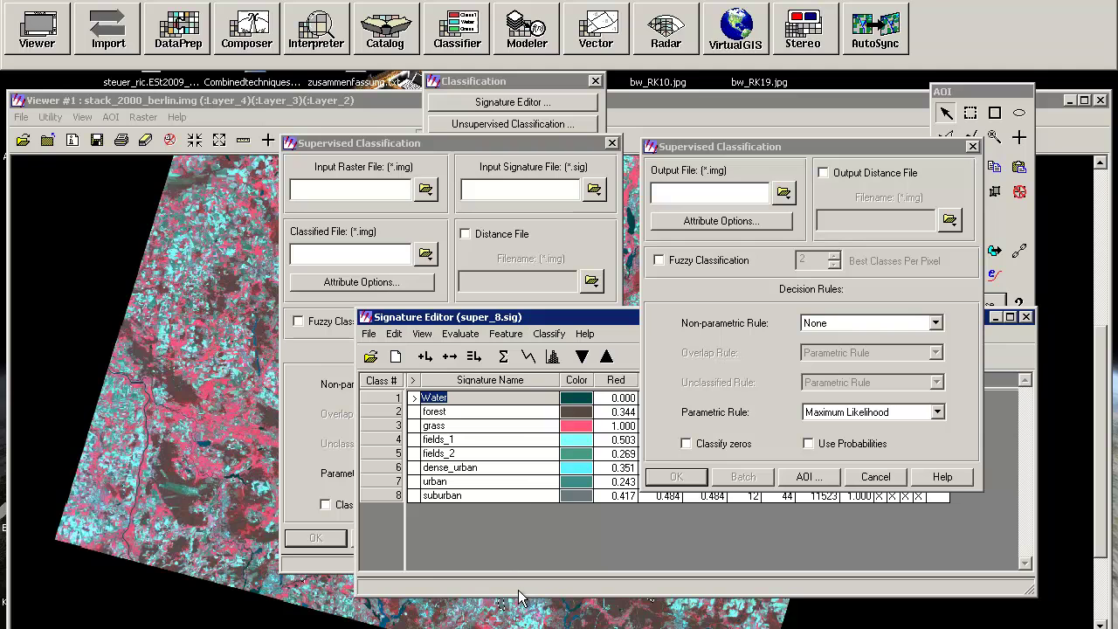
drag(456, 590, 459, 591)
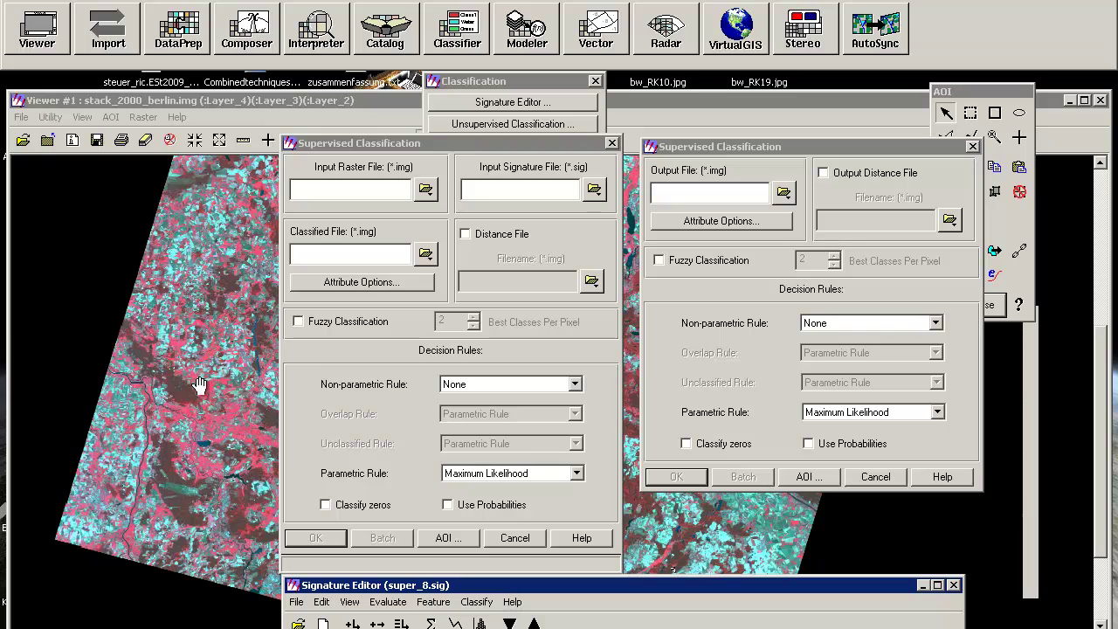
click(612, 143)
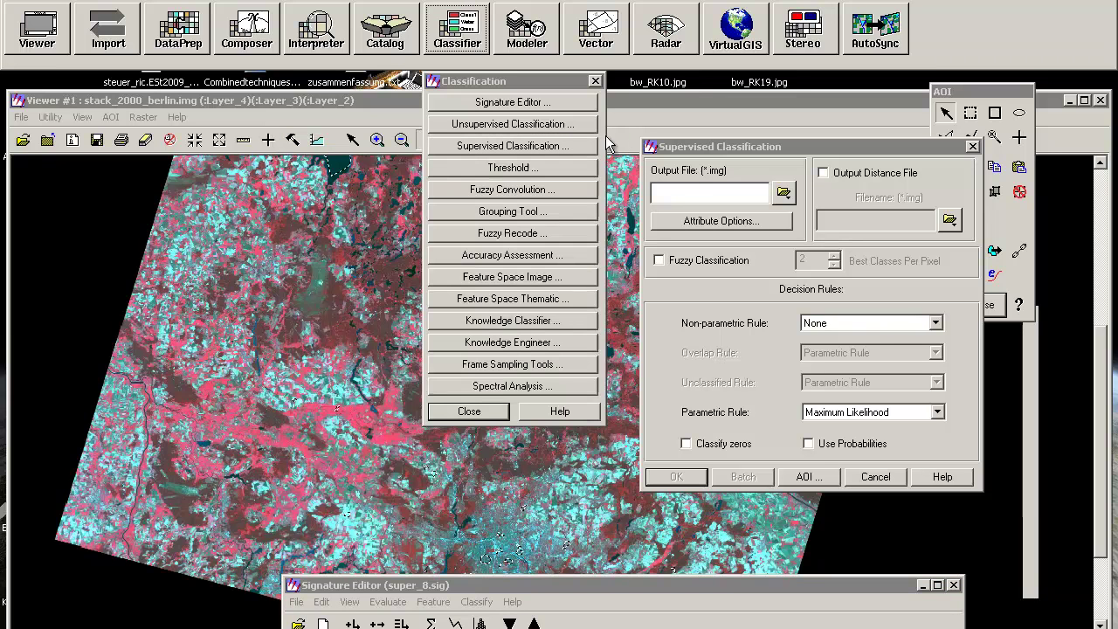
click(785, 195)
double_click(619, 245)
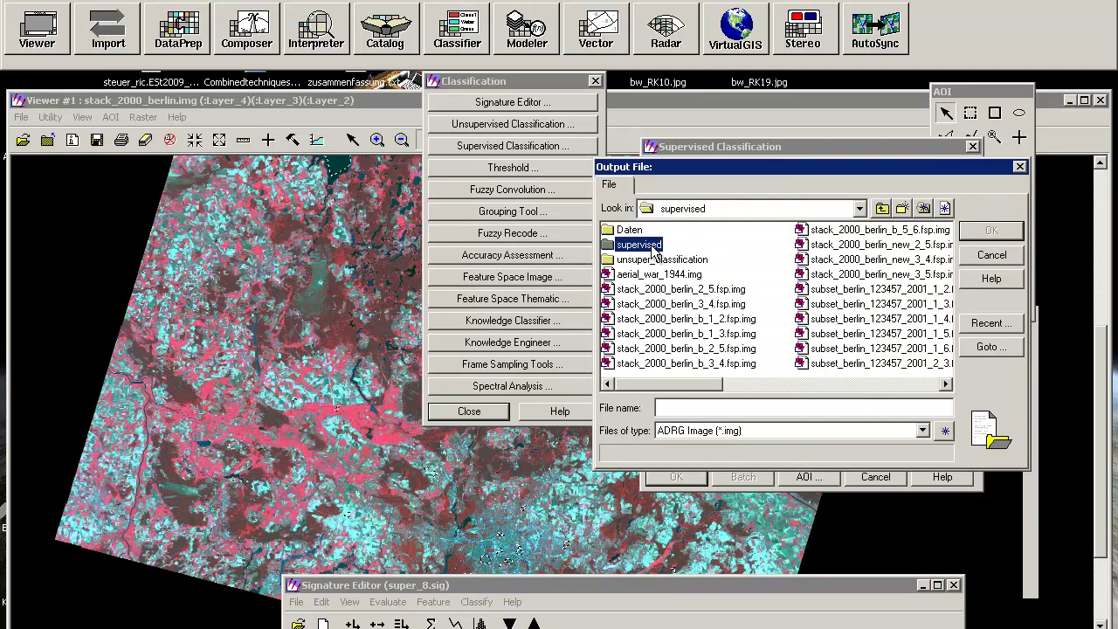
click(709, 429)
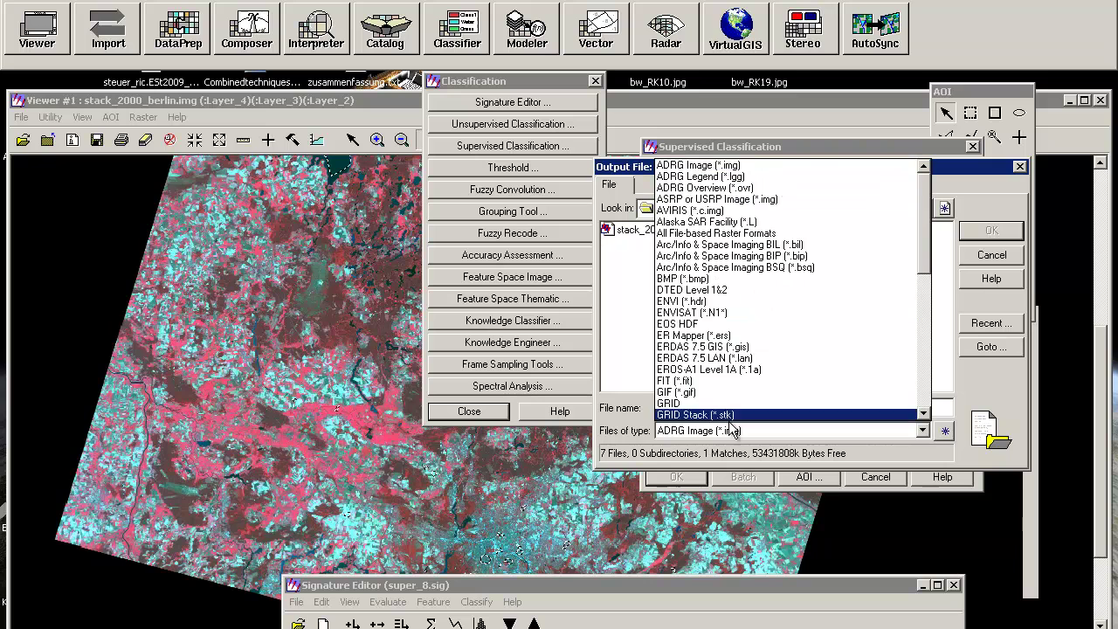
click(1015, 254)
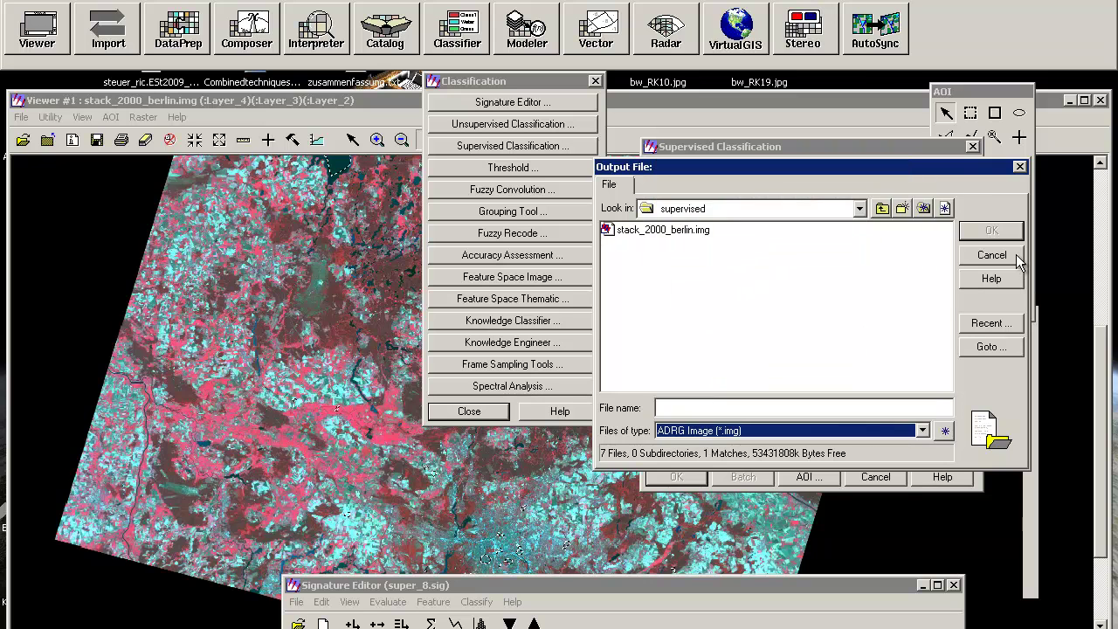
click(1014, 254)
Set the classification output to a TIFF file named supervised_8.tif in the supervised folder.
click(784, 192)
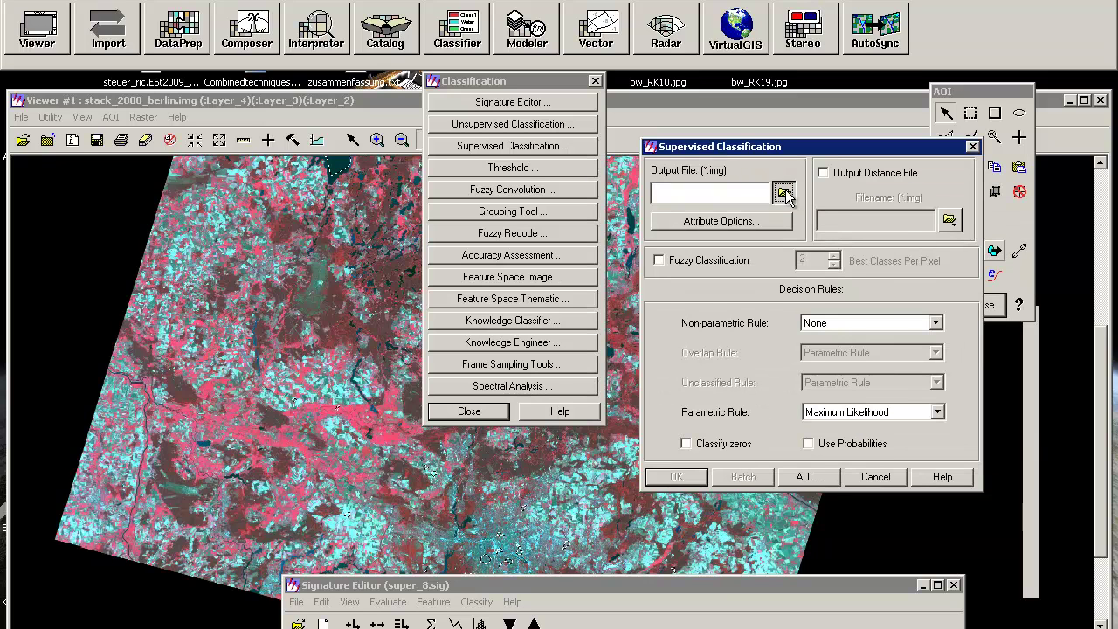
double_click(657, 246)
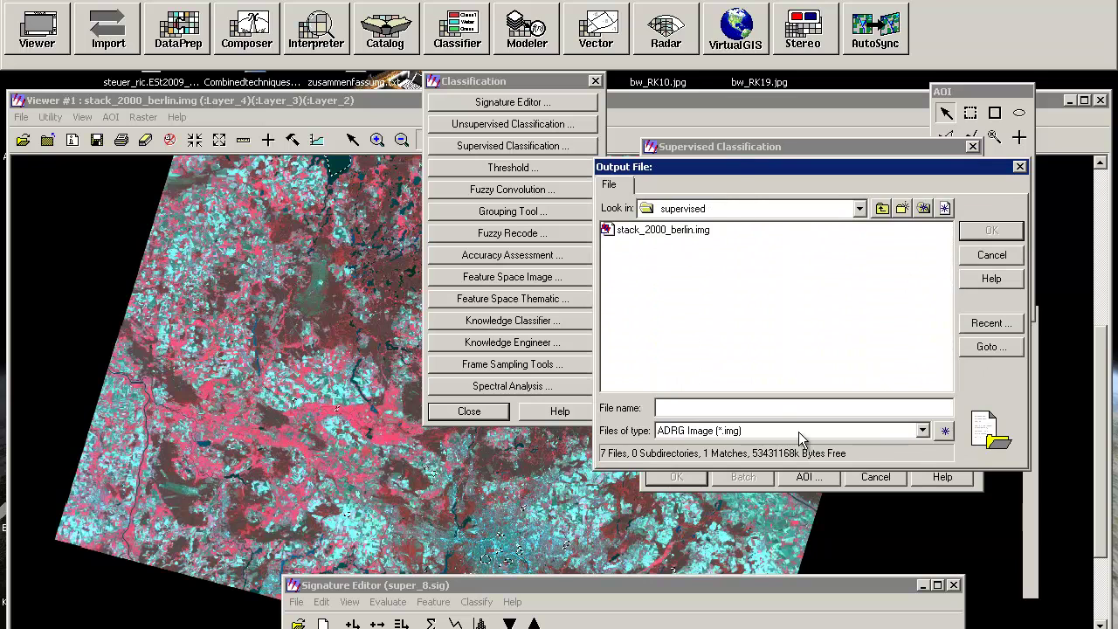
click(793, 428)
scroll(783, 392, down, 8)
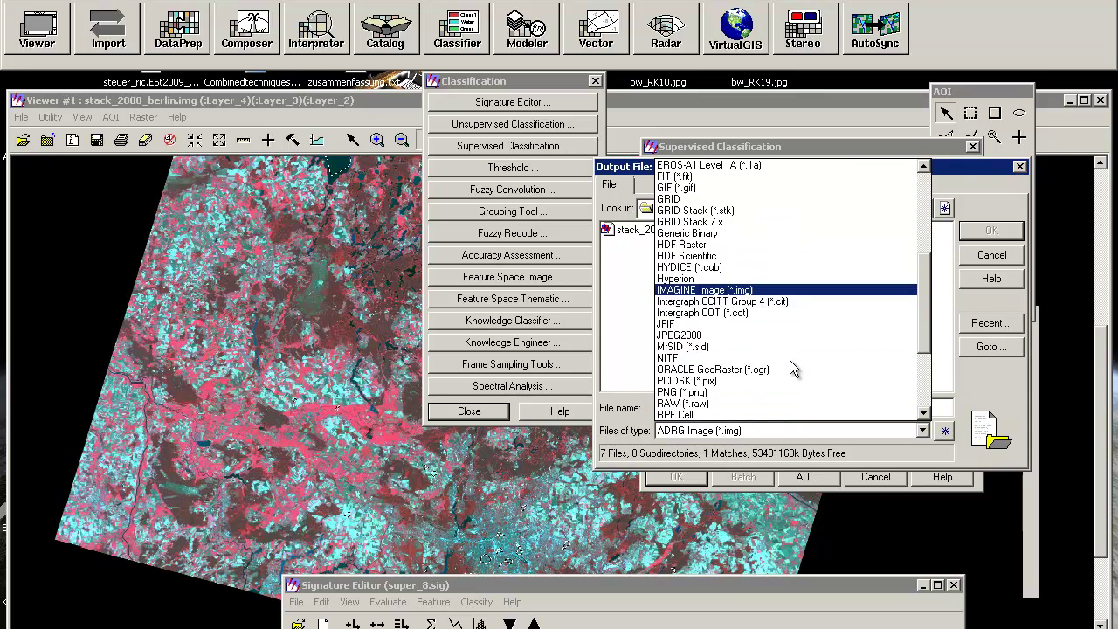
scroll(759, 340, down, 2)
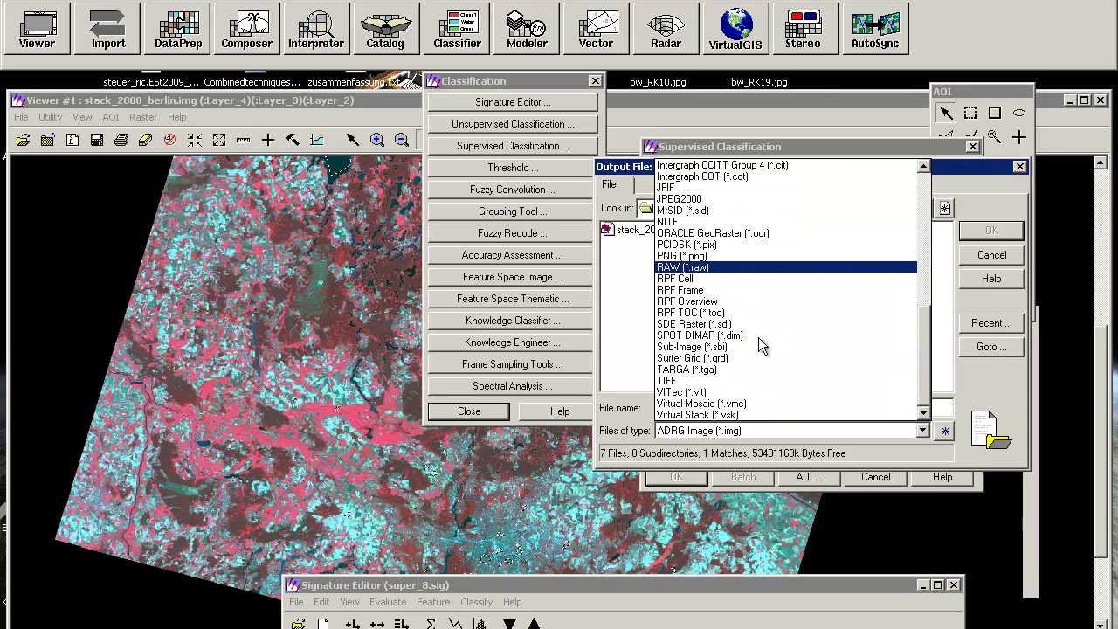
click(756, 379)
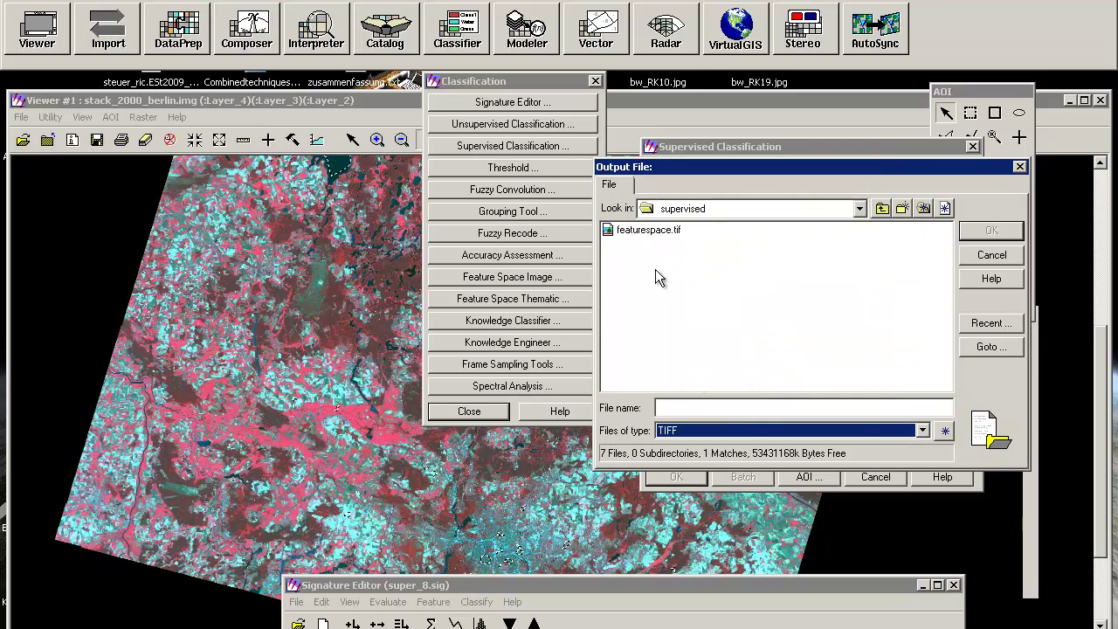
click(696, 406)
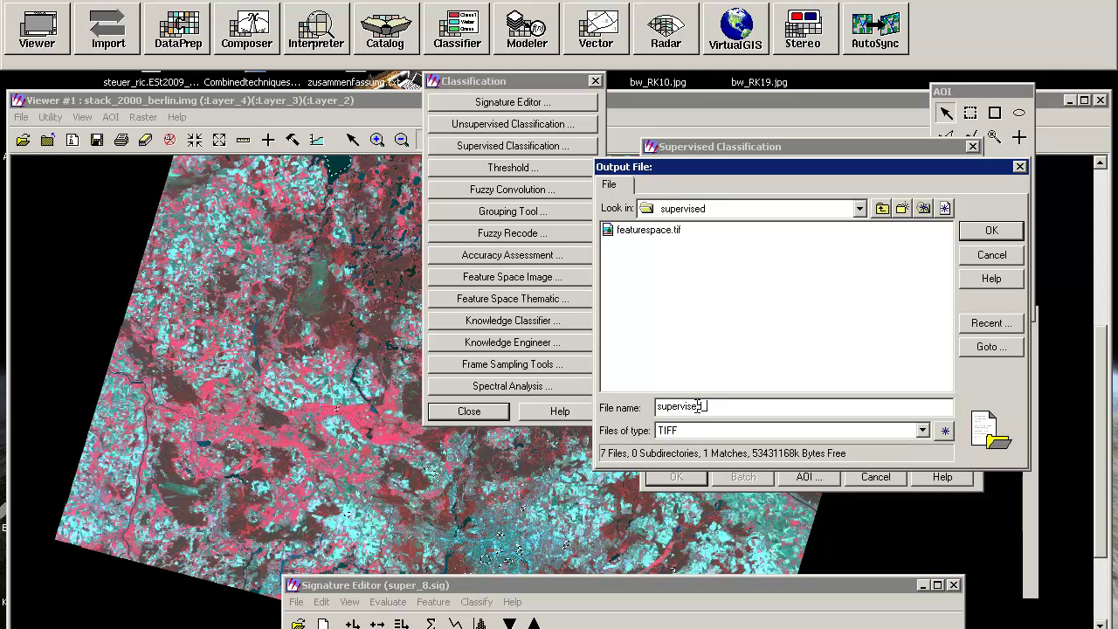
click(991, 231)
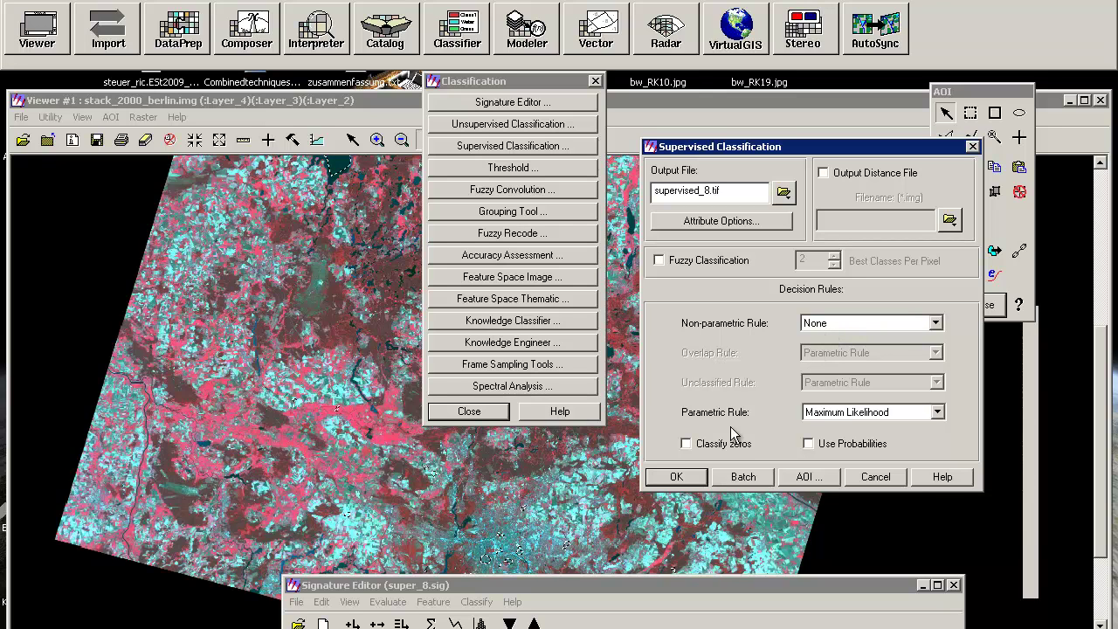
Review the parametric rule choices, and bring the Signature Editor's class table into view beside the supervised classification settings.
click(820, 419)
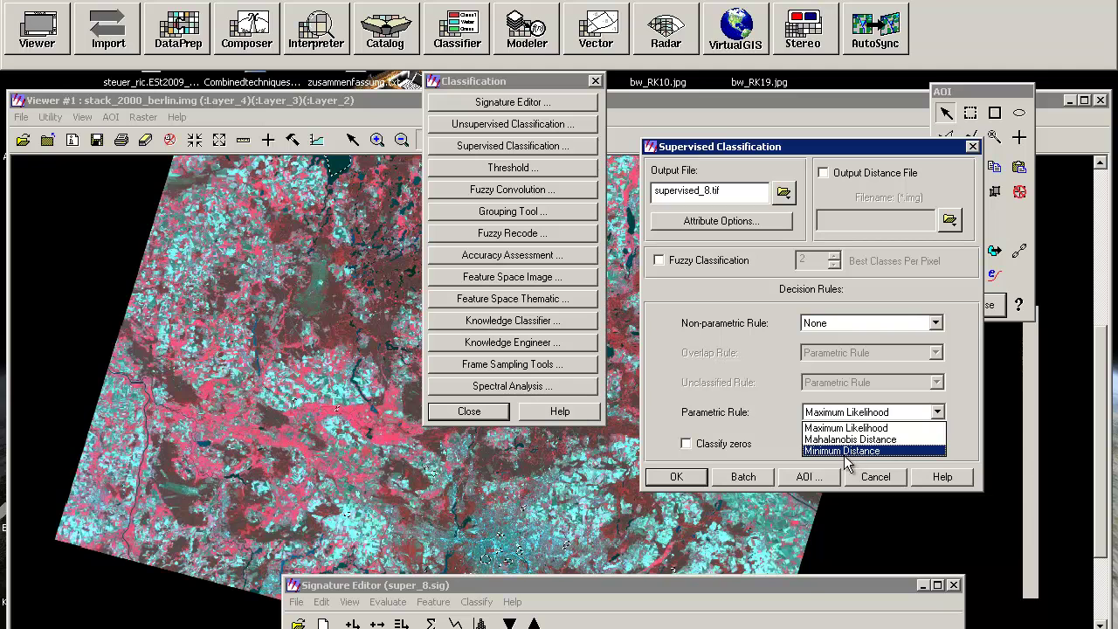
click(807, 587)
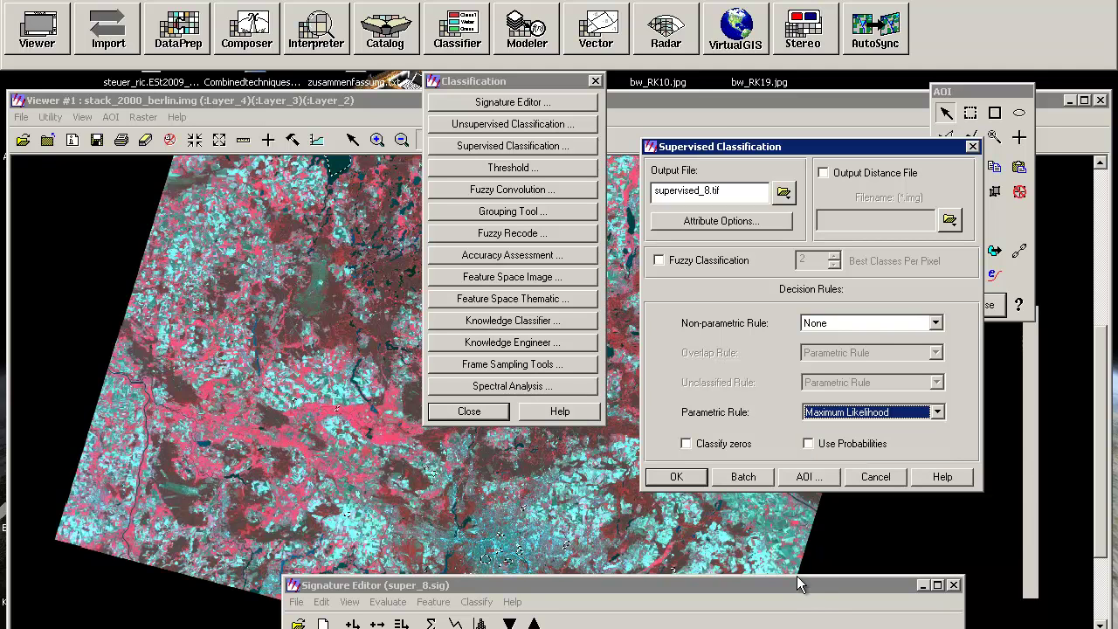
click(521, 586)
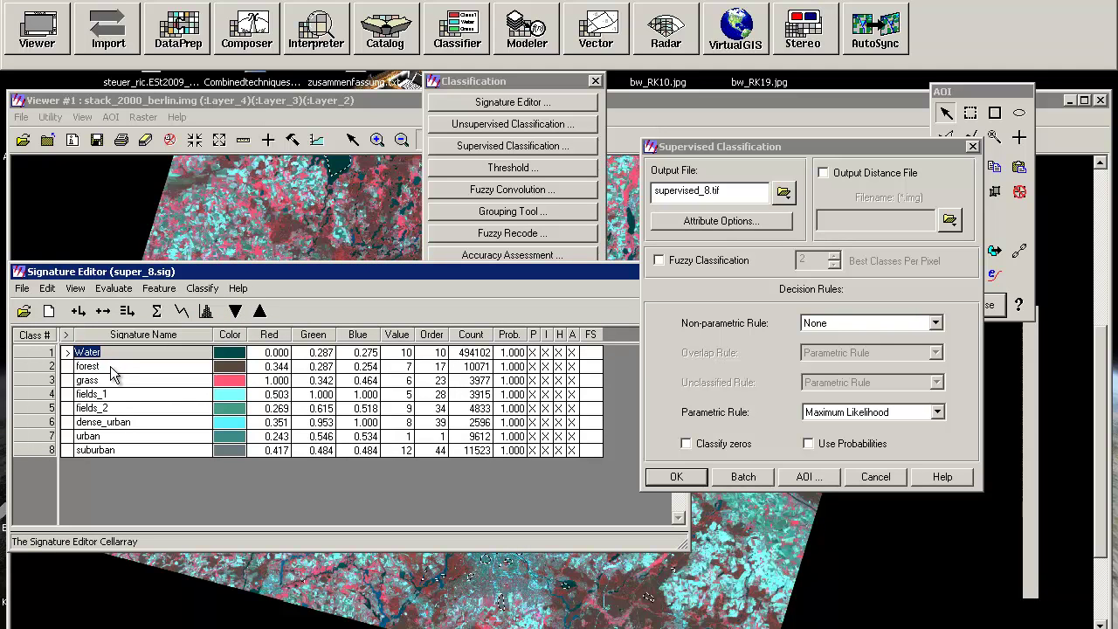
click(778, 136)
key(alt+Tab)
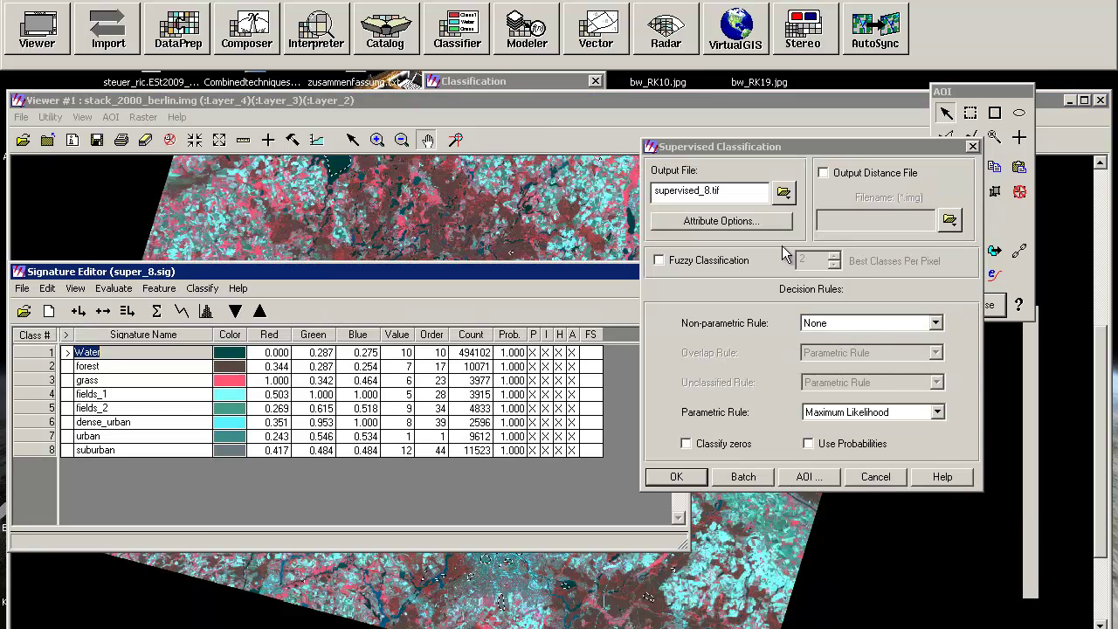
click(794, 147)
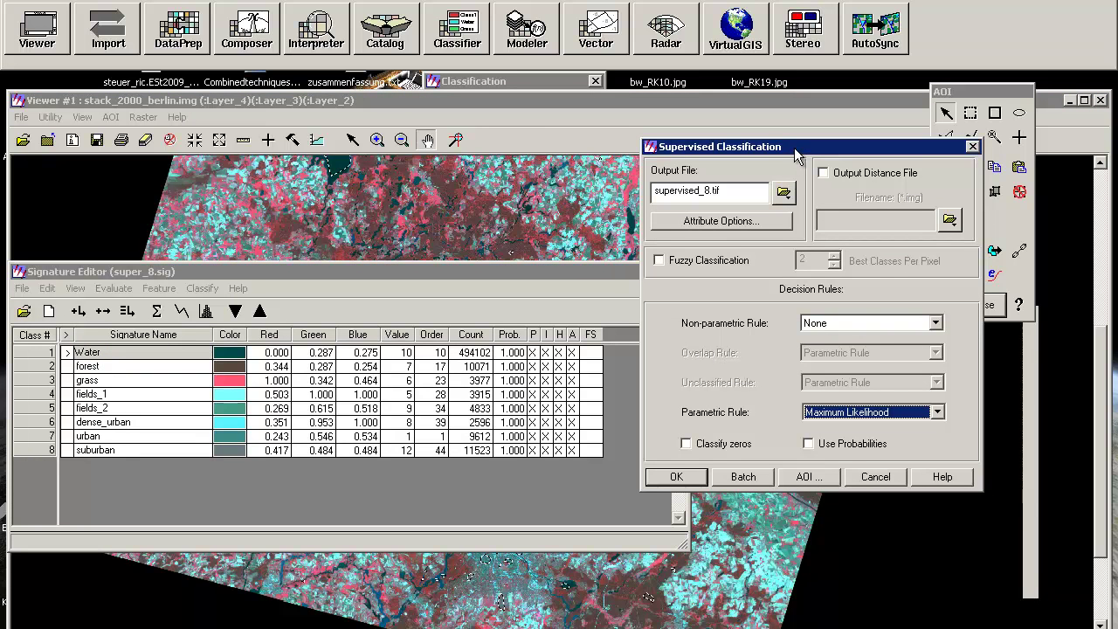
Try Feature Space as the non-parametric rule, and replace it with Parallelepiped.
click(855, 325)
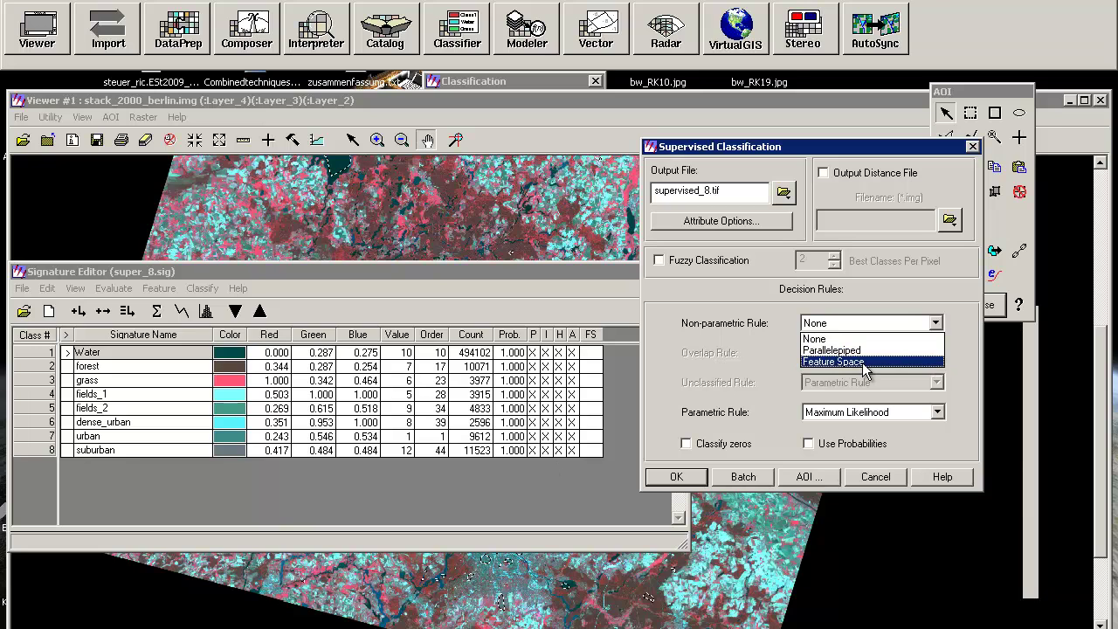
click(864, 361)
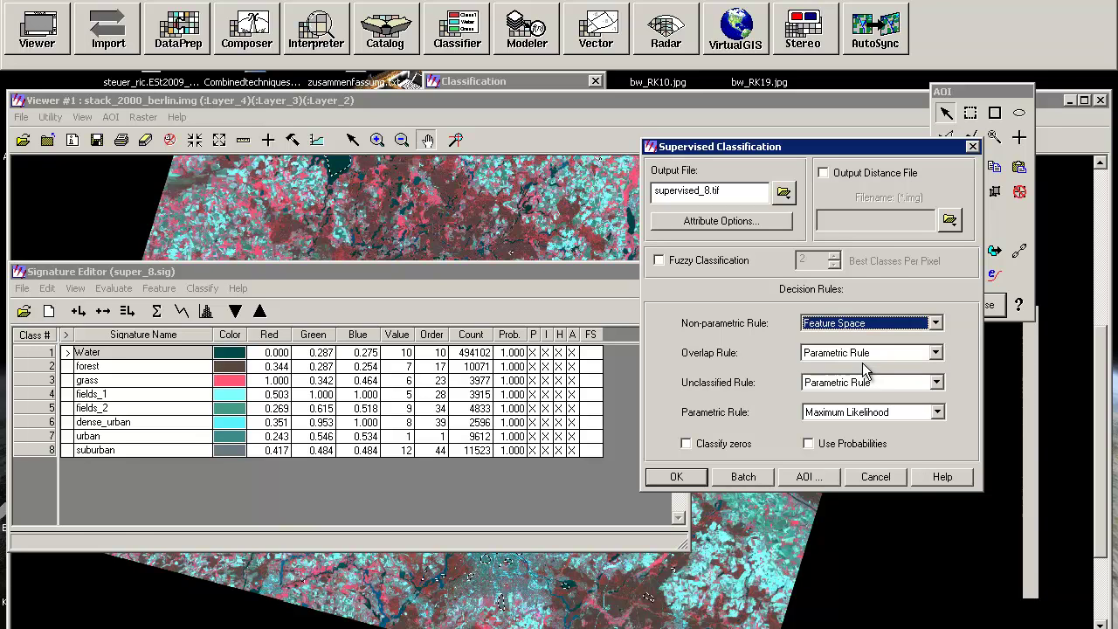
click(869, 323)
click(874, 347)
Examine the choices offered for the overlap rule and the unclassified rule, leaving both on Parametric Rule.
click(820, 351)
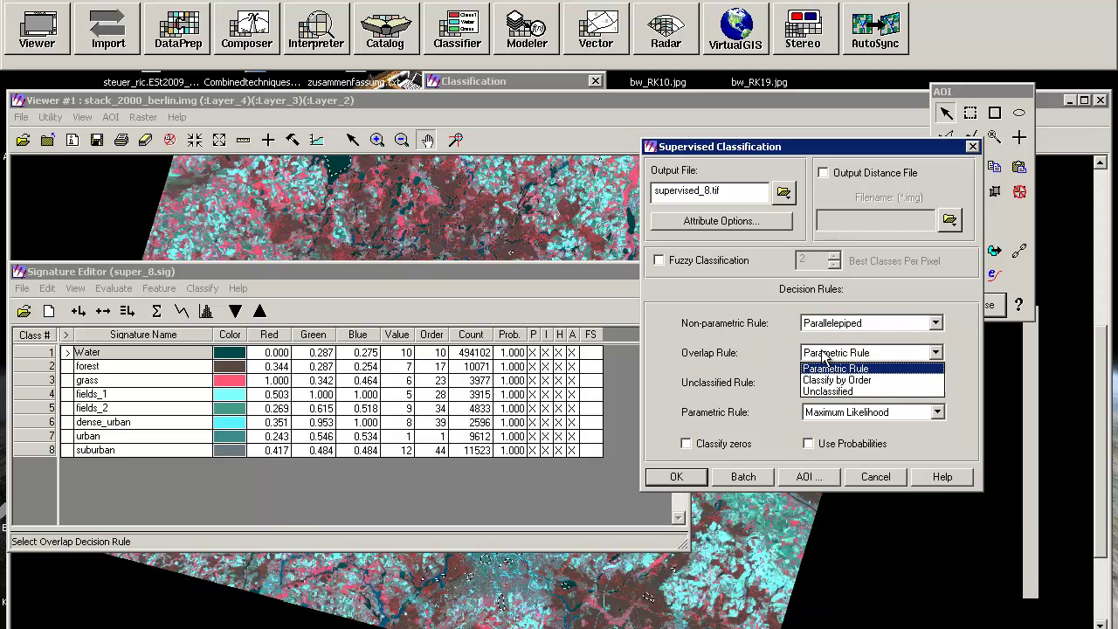
click(824, 354)
click(831, 354)
click(780, 407)
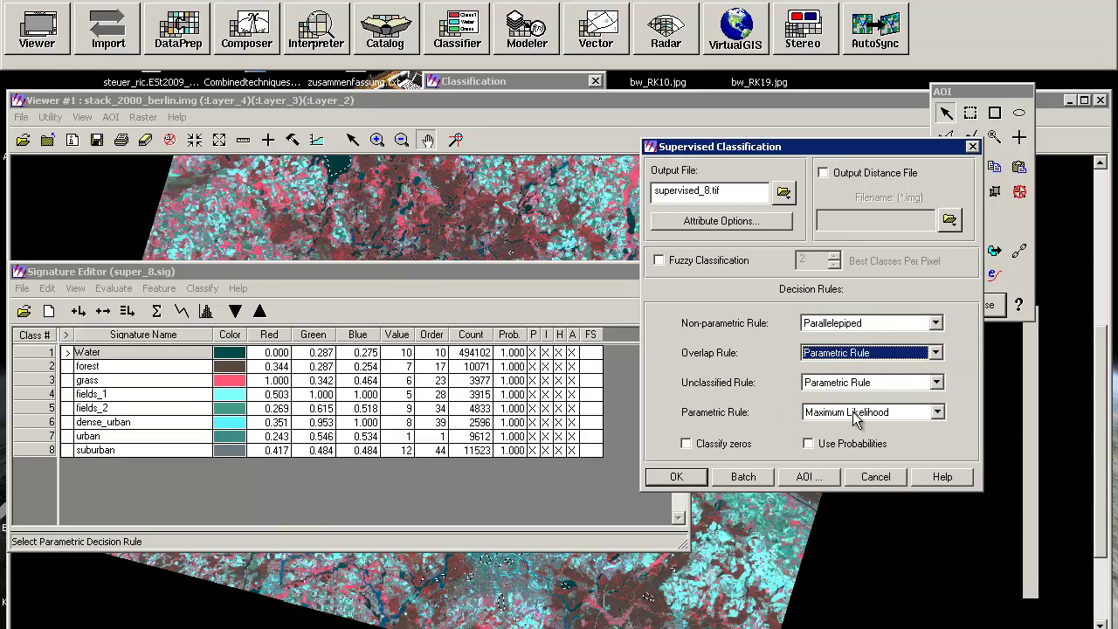
click(847, 352)
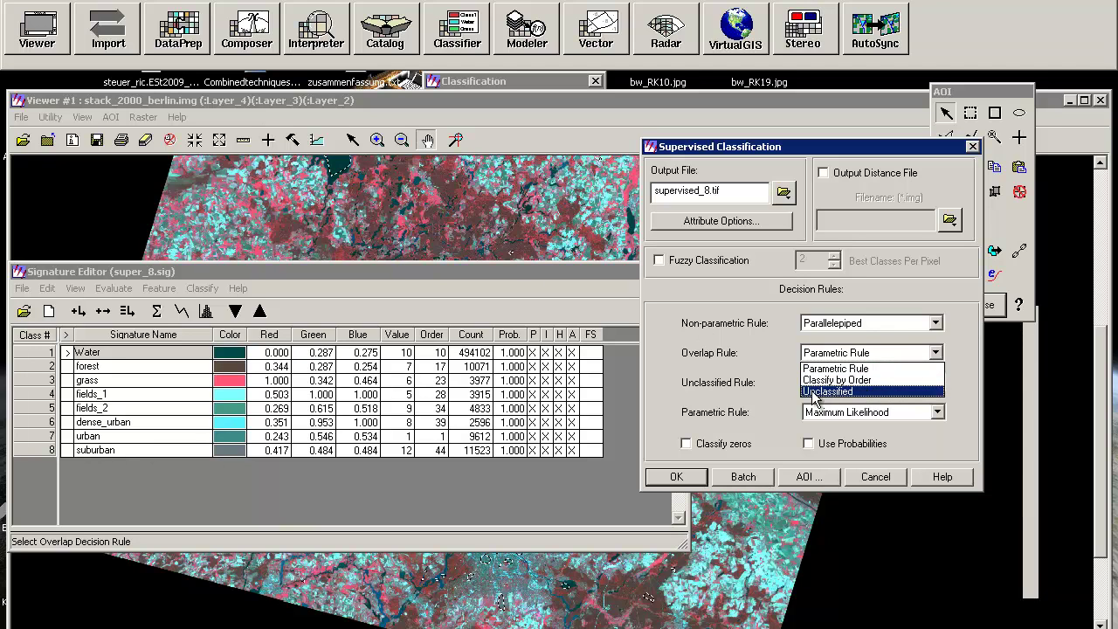
click(766, 371)
click(836, 383)
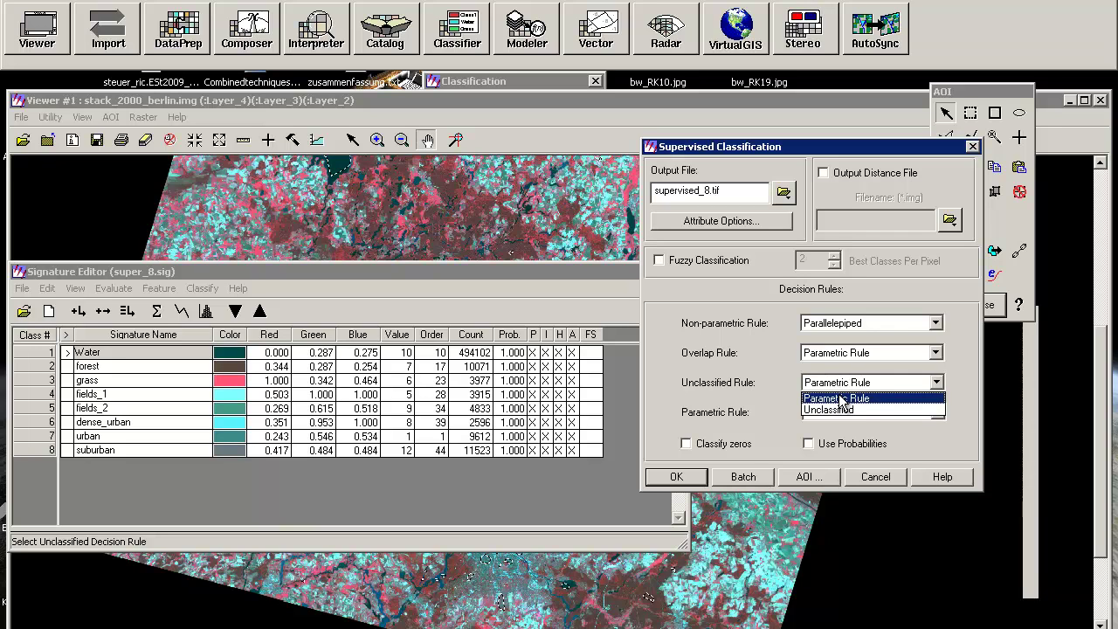
Set the non-parametric rule back to None.
click(863, 331)
click(863, 328)
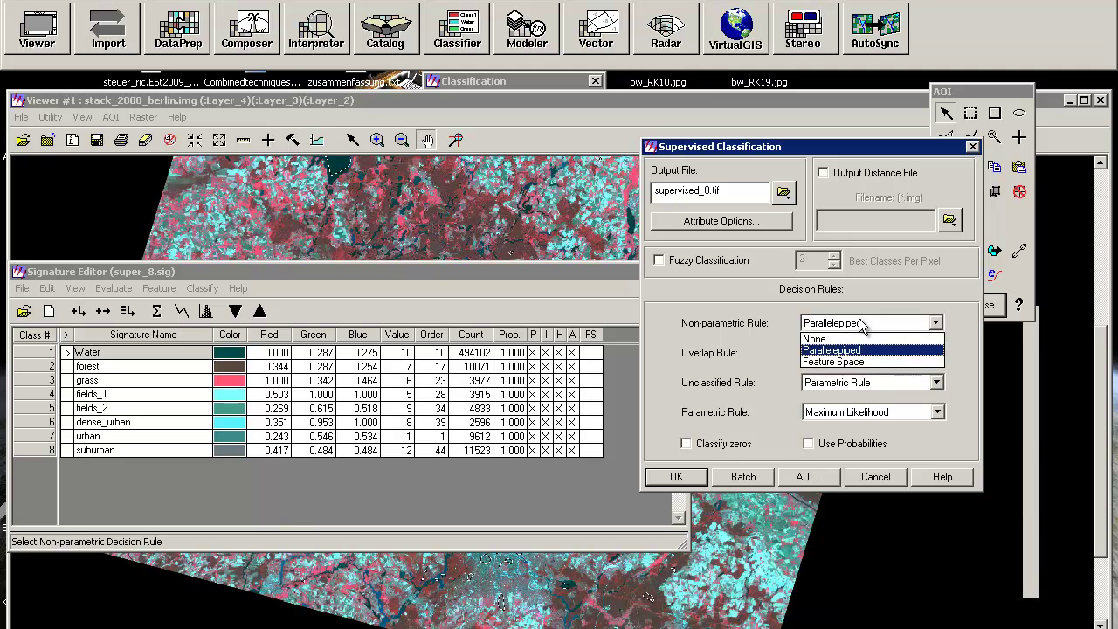
click(863, 350)
click(855, 323)
click(849, 338)
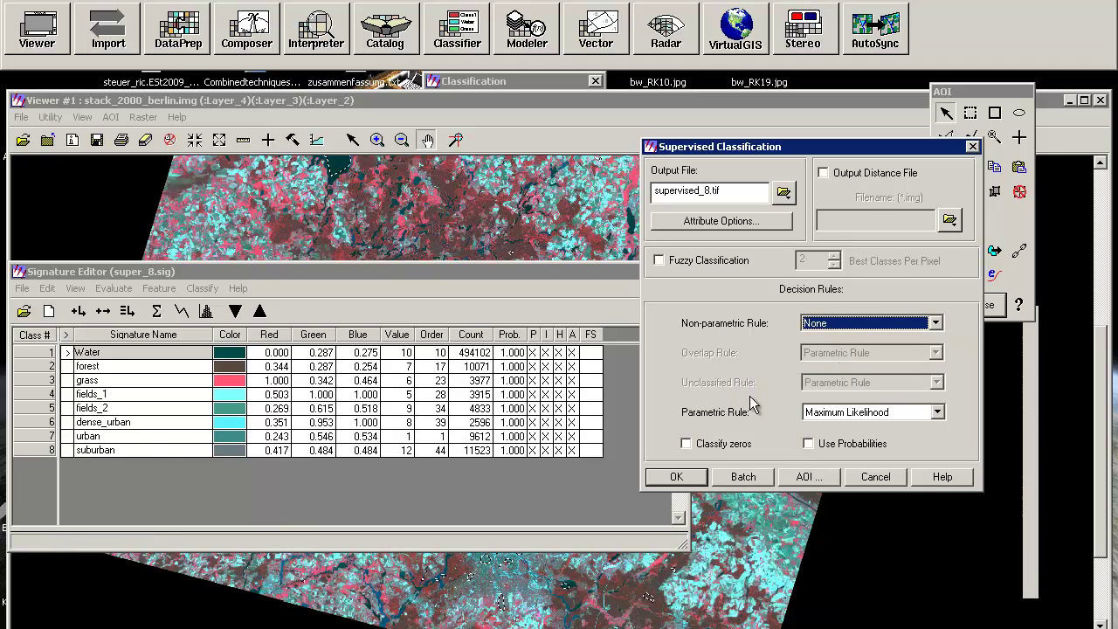
Try Minimum Distance as the parametric rule, and return it to Maximum Likelihood.
click(834, 413)
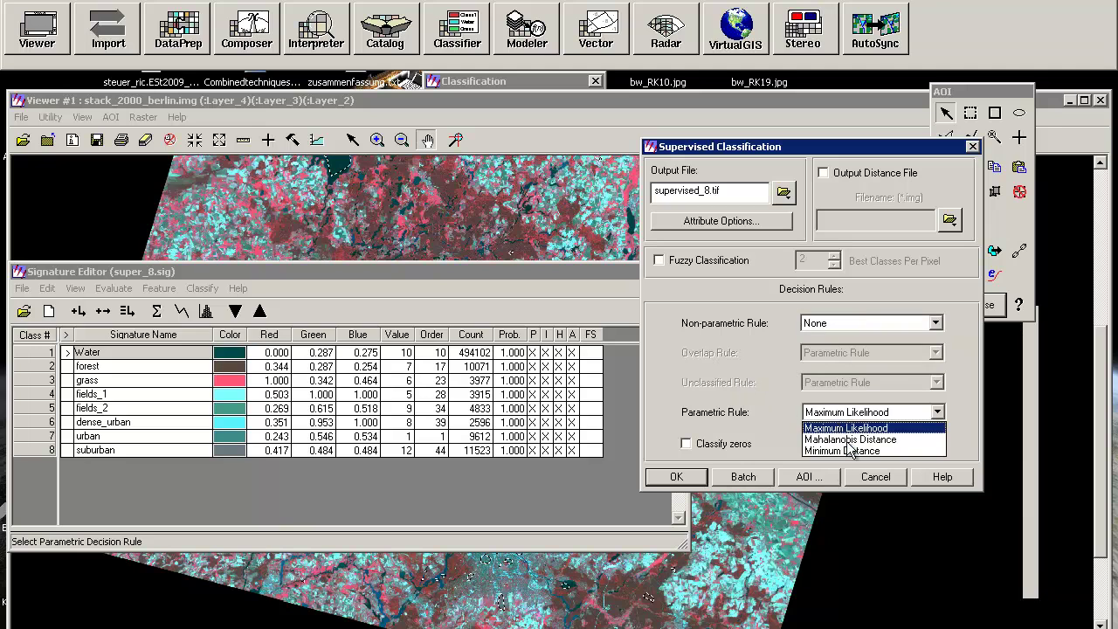
click(857, 452)
click(854, 414)
click(834, 428)
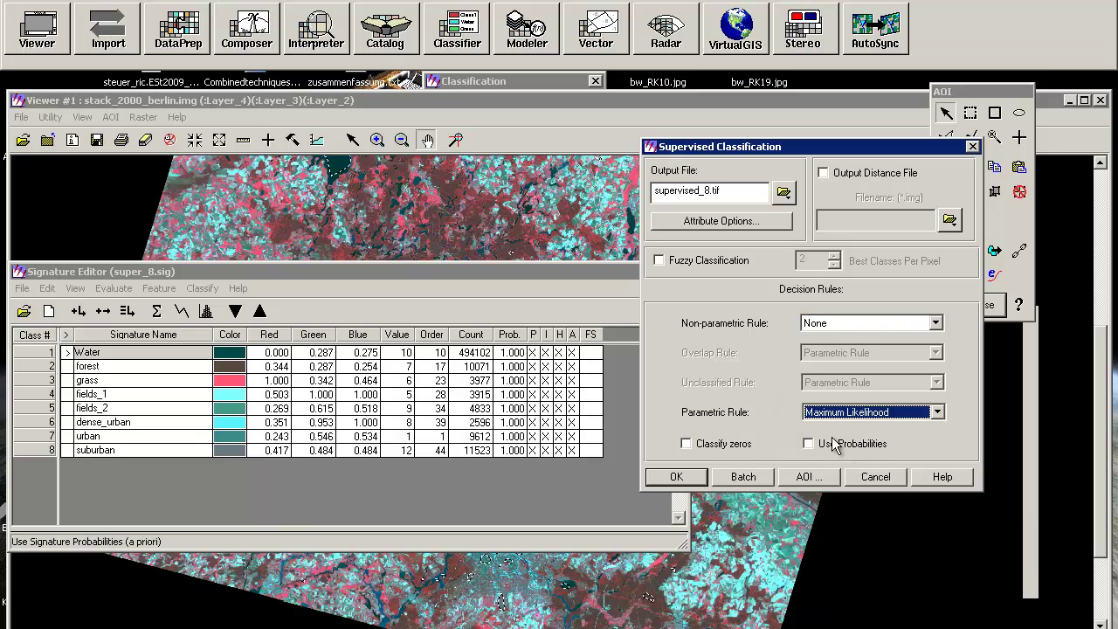
Run the maximum likelihood supervised classification to supervised_8.tif, and dismiss the job status dialog once processing is complete.
click(680, 477)
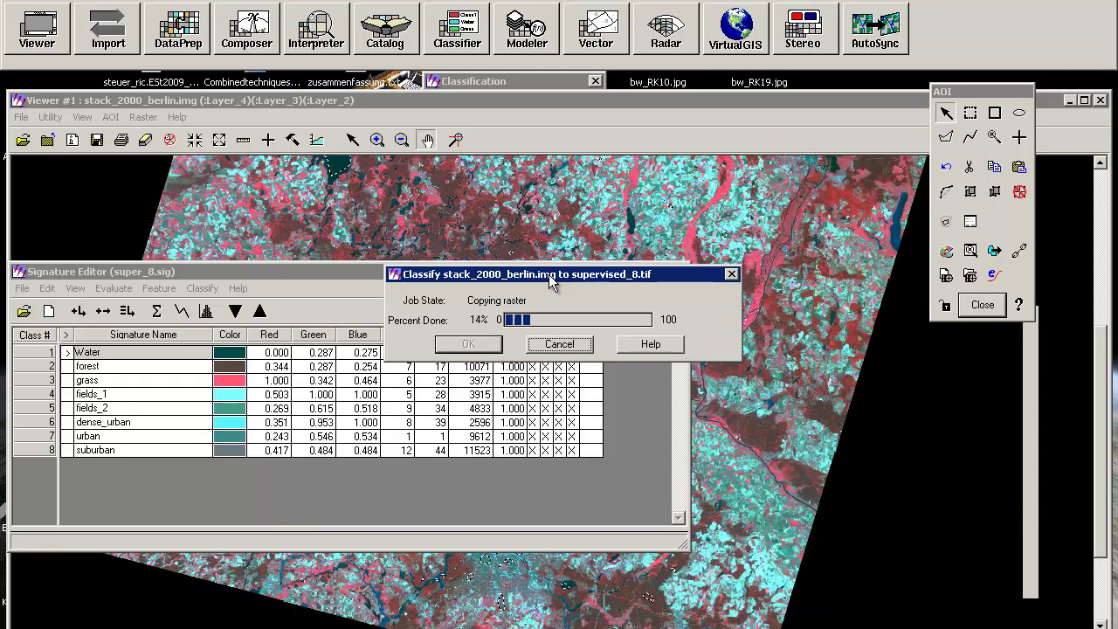
drag(780, 450, 776, 445)
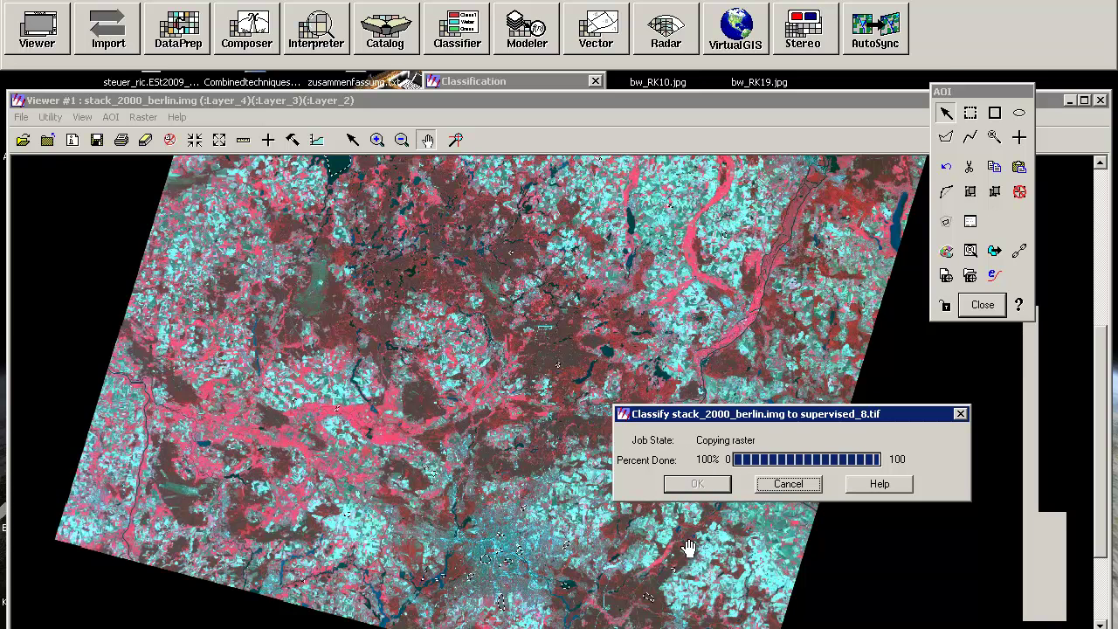
click(717, 486)
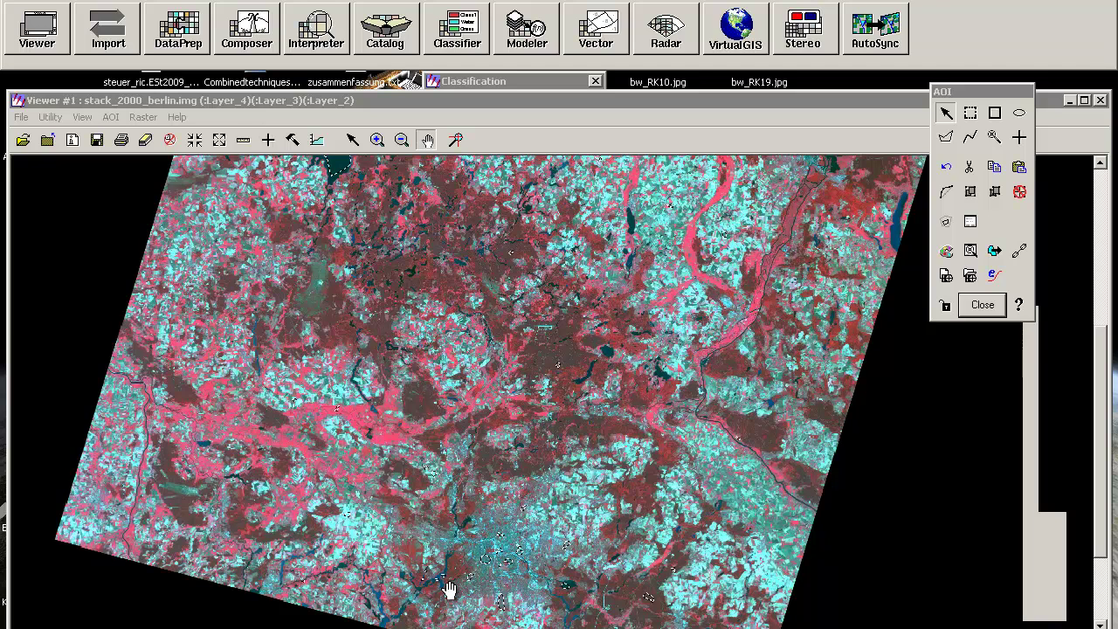
Add the supervised_8.tif raster from the supervised folder to the viewer as a Pseudo Color layer, clearing the current display.
click(23, 139)
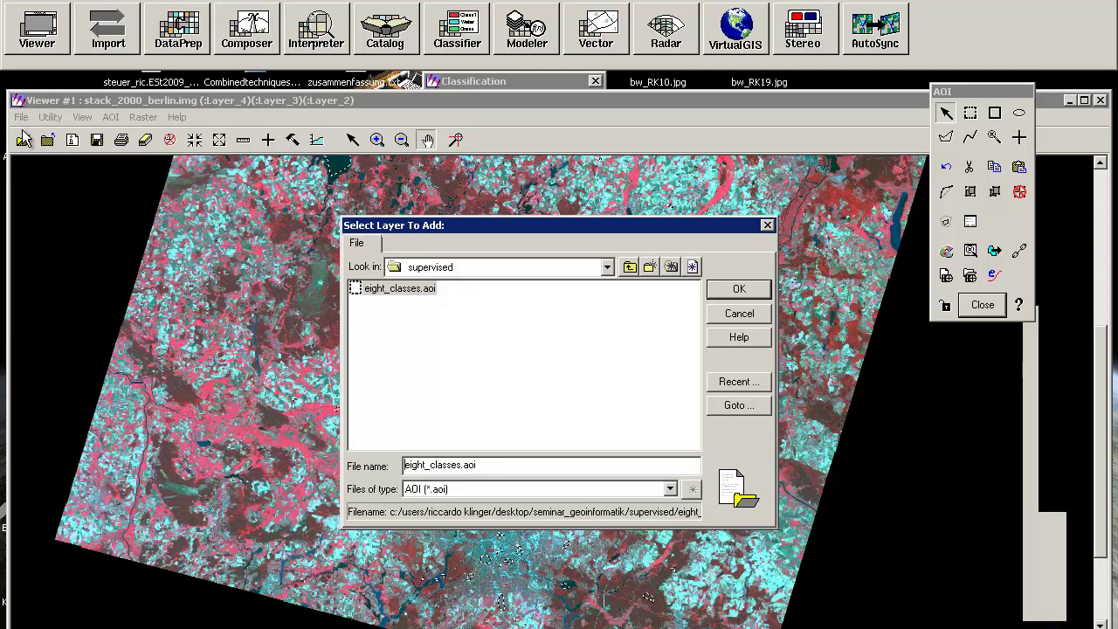
click(447, 491)
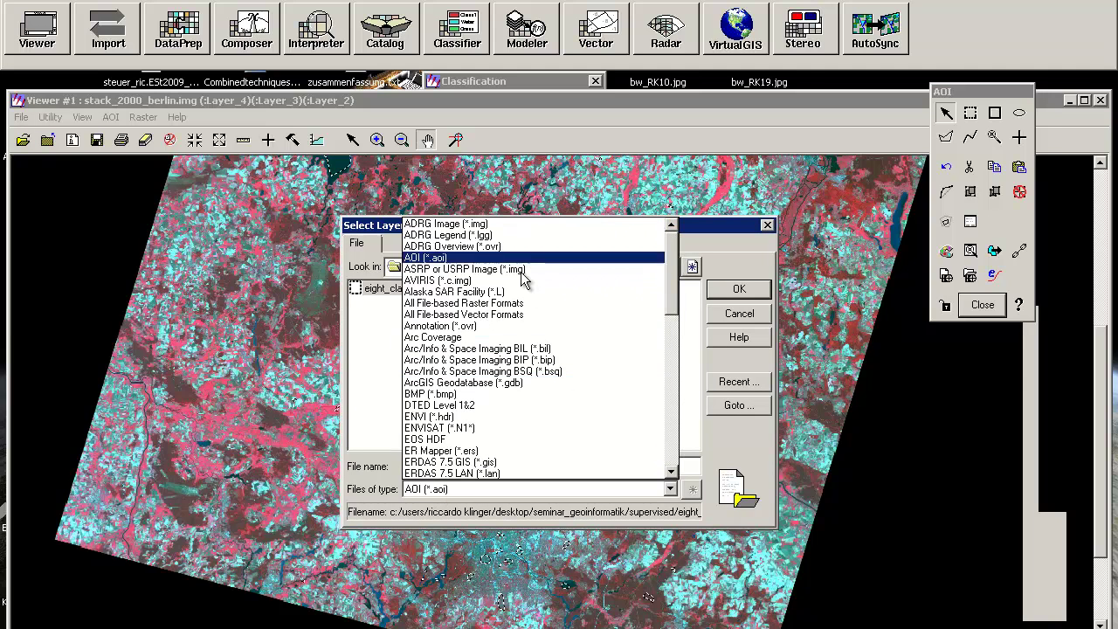
click(532, 305)
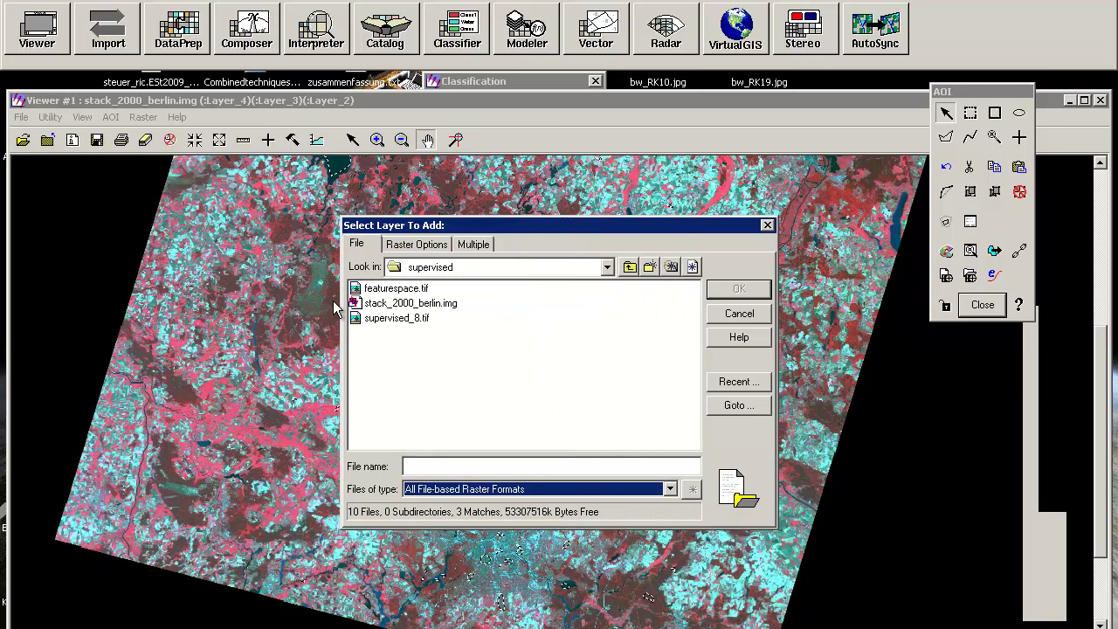
click(407, 320)
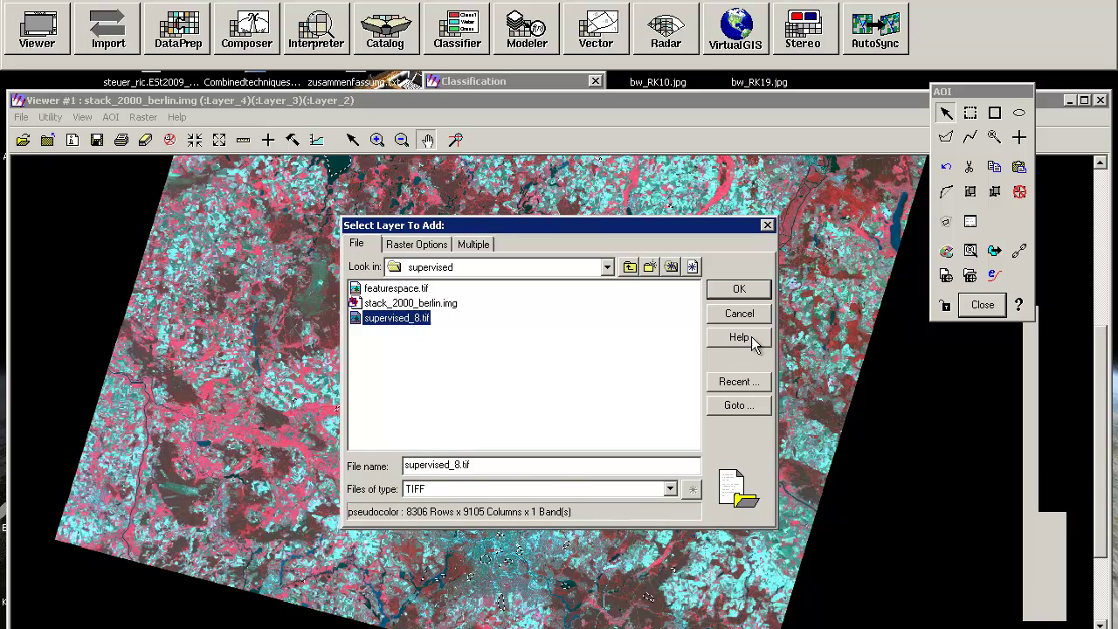
click(435, 248)
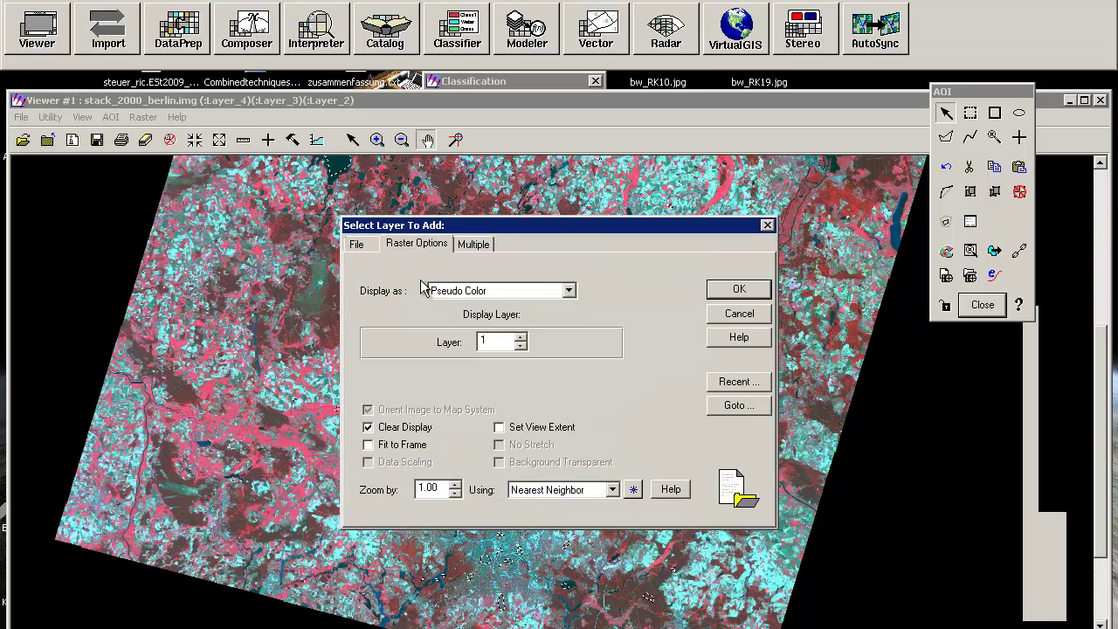
click(752, 291)
Query classified pixels just east of the large branching lake with the inquire cursor, and check their Class Names attribute.
drag(559, 485, 558, 370)
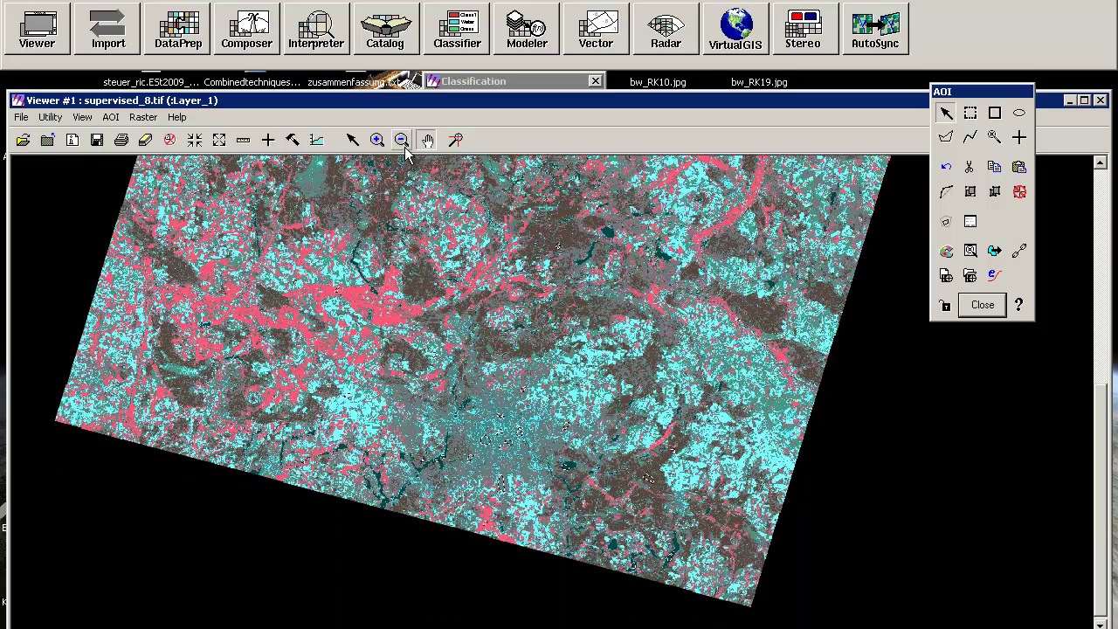
click(377, 139)
drag(257, 293, 686, 531)
drag(441, 421, 640, 567)
drag(381, 304, 594, 475)
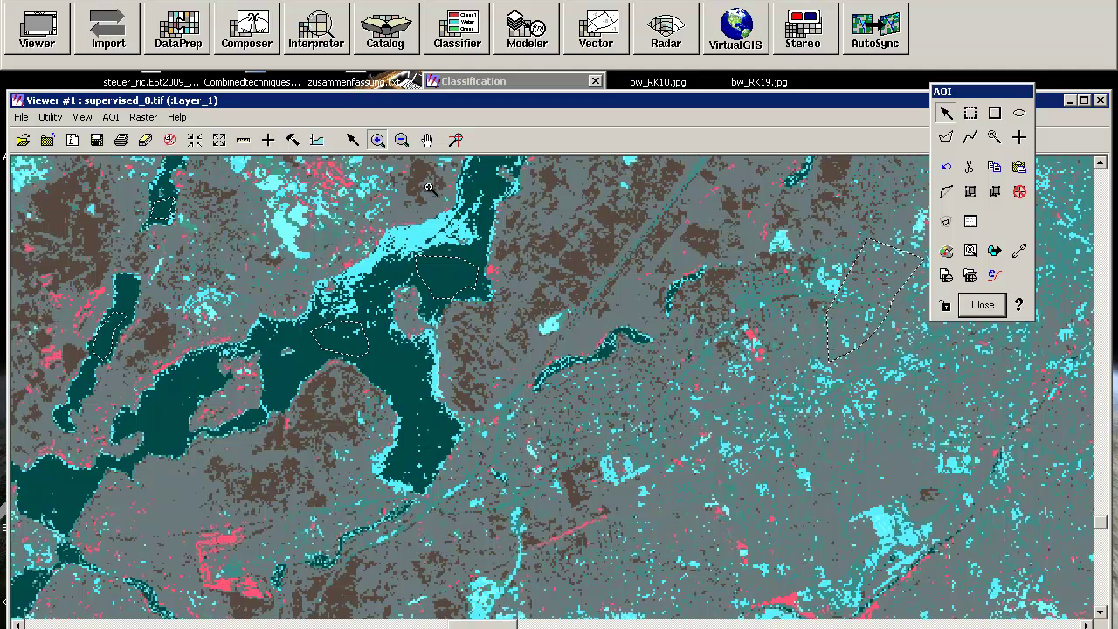
click(268, 140)
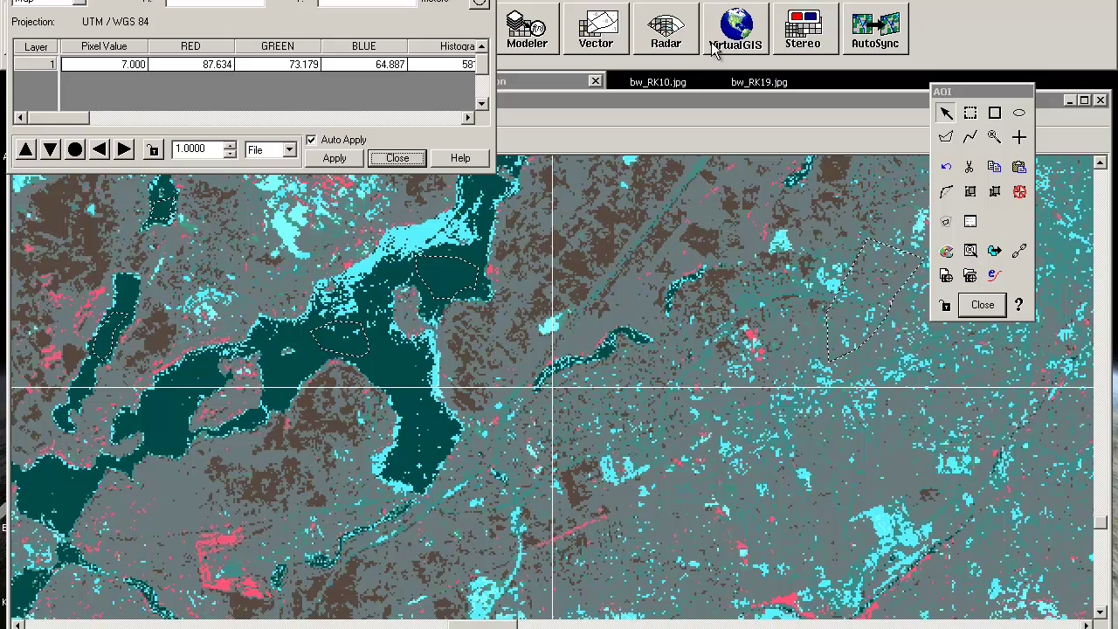
drag(1110, 137, 1034, 229)
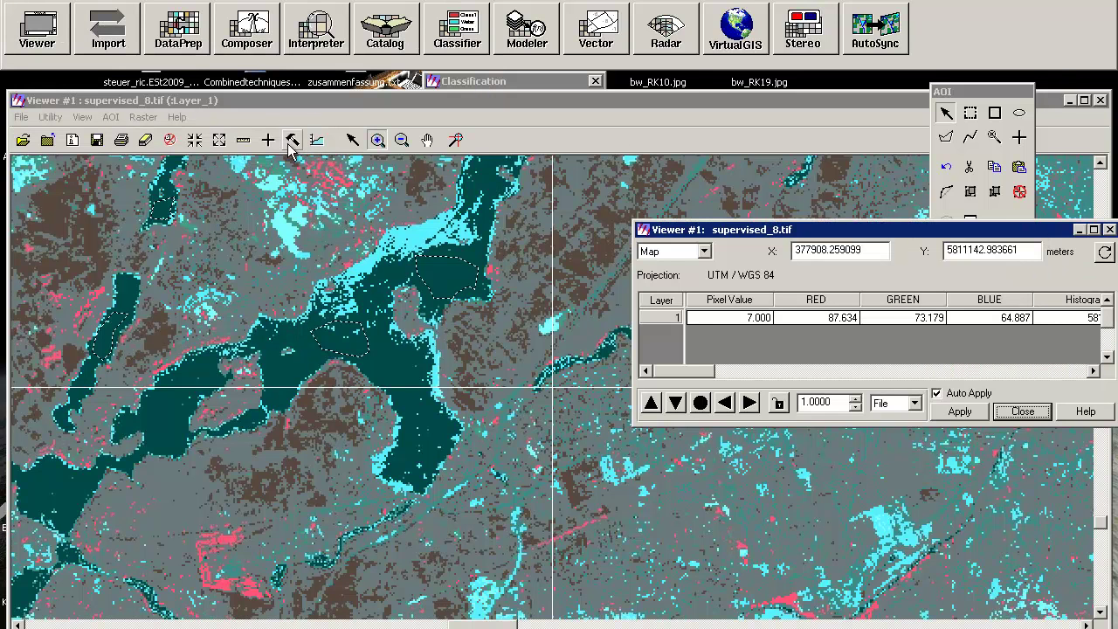
click(352, 140)
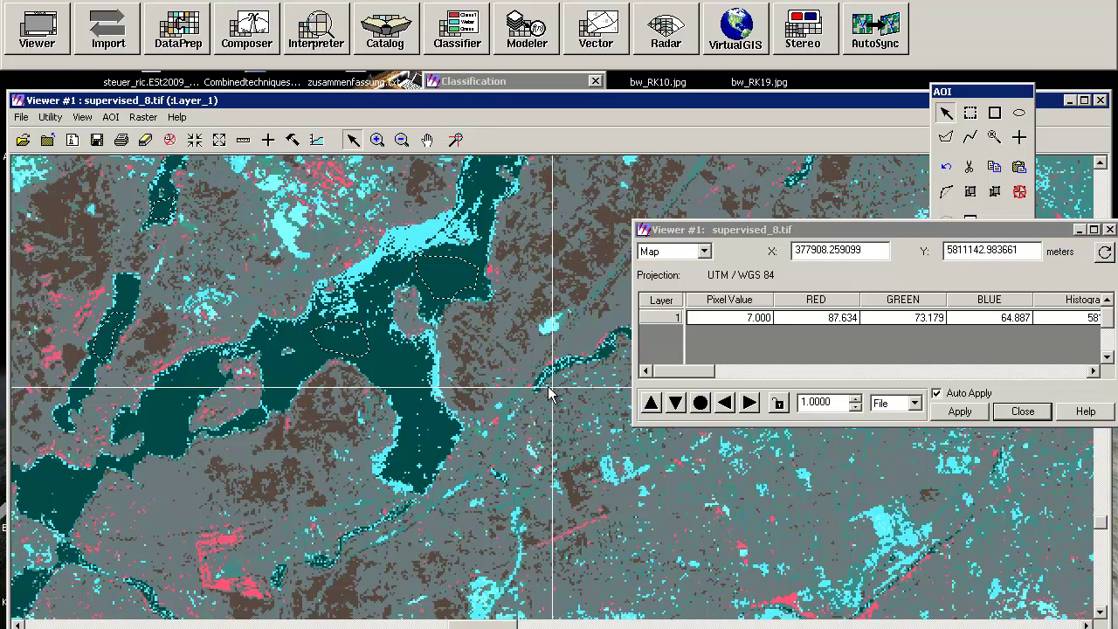
drag(545, 387, 550, 330)
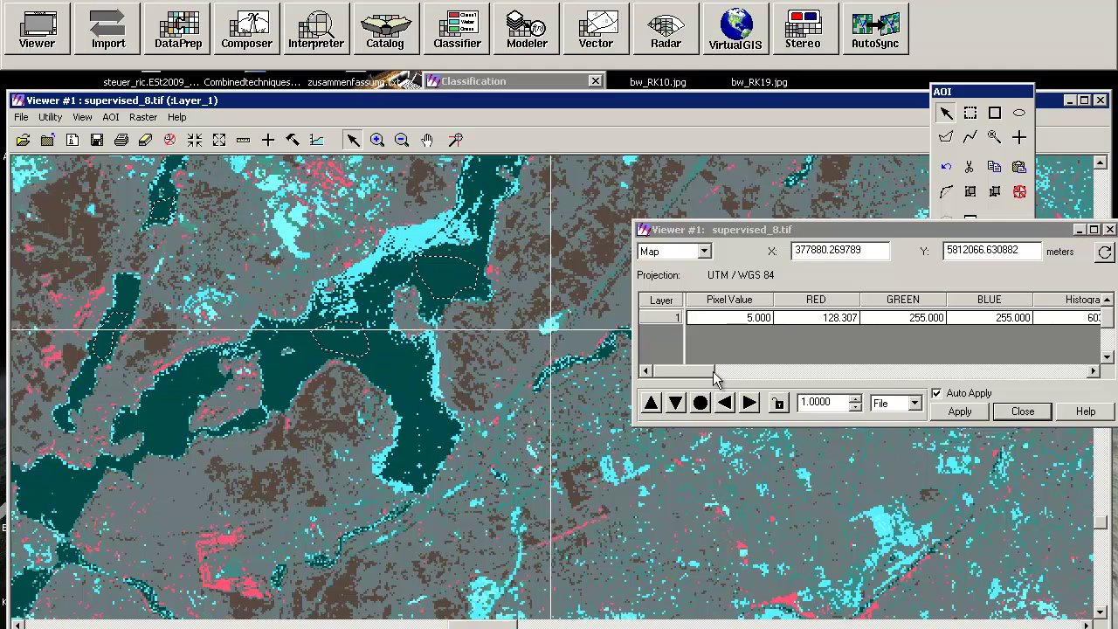
drag(707, 370, 1037, 395)
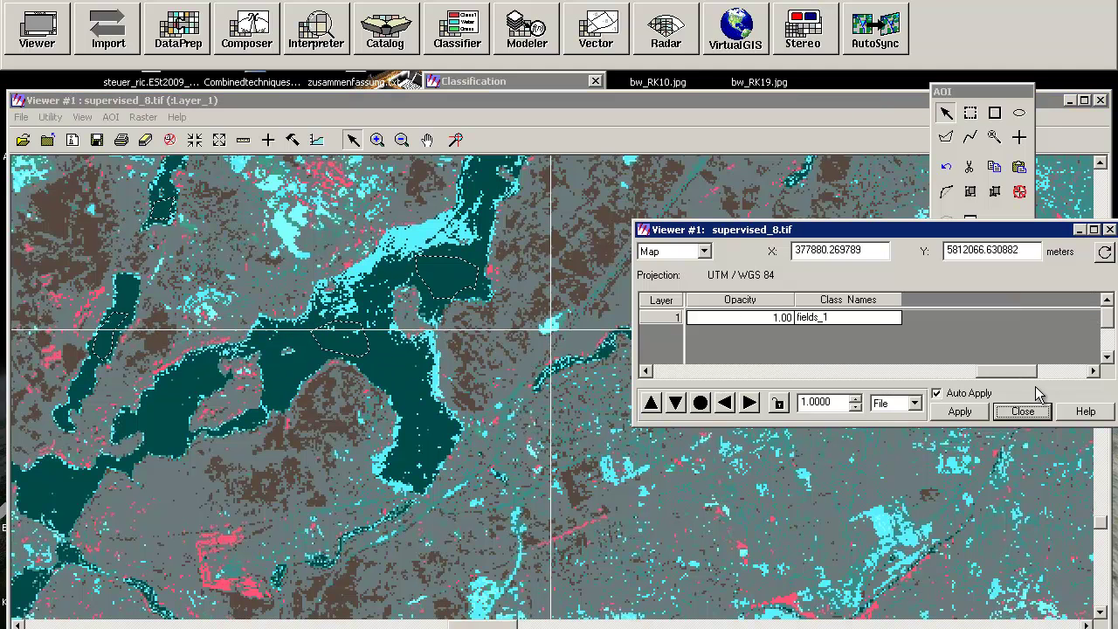